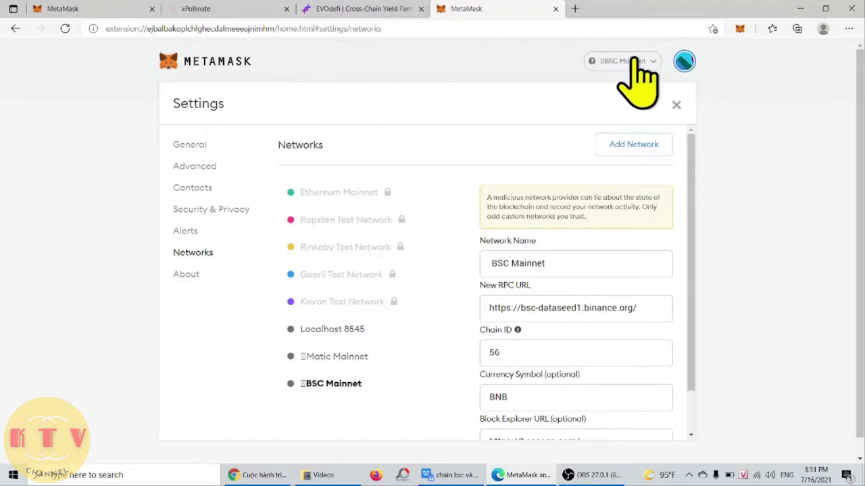
Close the network settings and display the wallet's list of available networks
{"action": "left_click", "coordinate": [676, 104]}
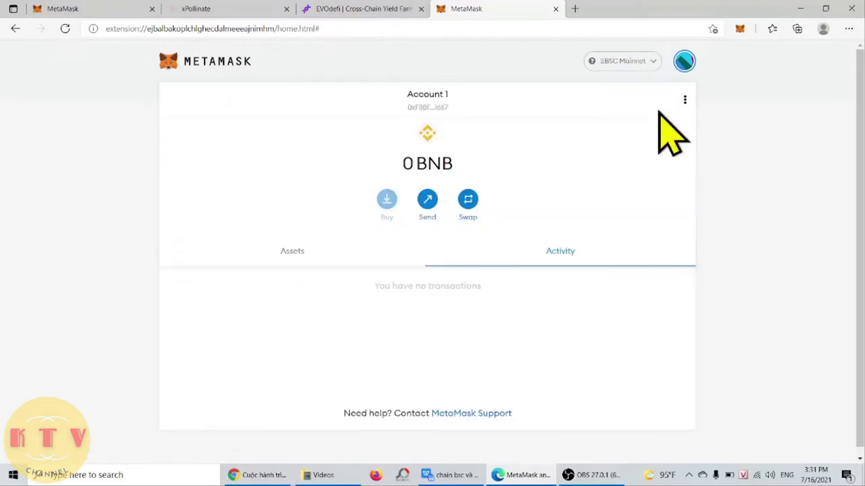
{"action": "left_click", "coordinate": [647, 62]}
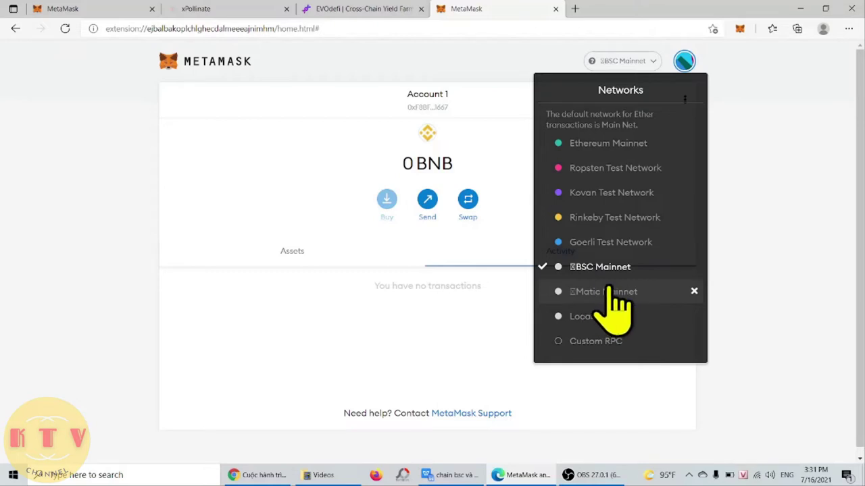
Switch to the WPS Office document to review the Polygon and Binance Smart Chain network details, and return to the MetaMask wallet
{"action": "left_click", "coordinate": [442, 475]}
{"action": "left_click_drag", "start_coordinate": [248, 205], "coordinate": [347, 204]}
{"action": "left_click_drag", "start_coordinate": [276, 240], "coordinate": [329, 255]}
{"action": "left_click_drag", "start_coordinate": [285, 334], "coordinate": [402, 333]}
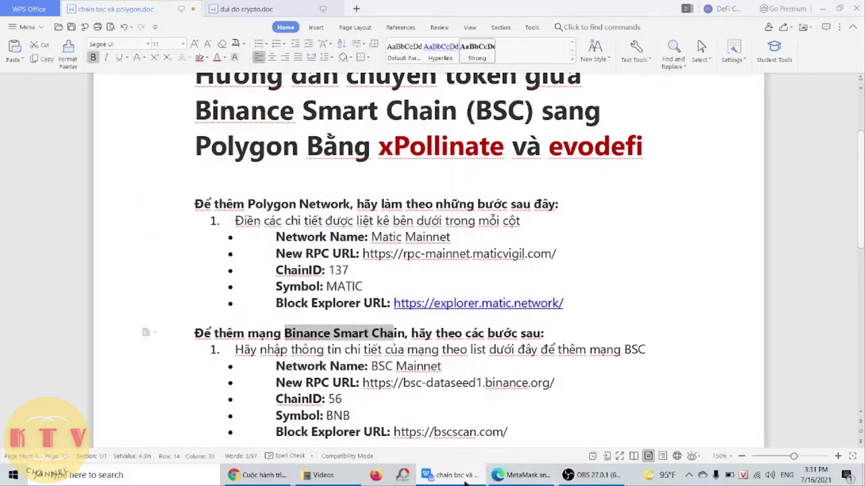
{"action": "left_click", "coordinate": [508, 476]}
{"action": "left_click", "coordinate": [817, 277]}
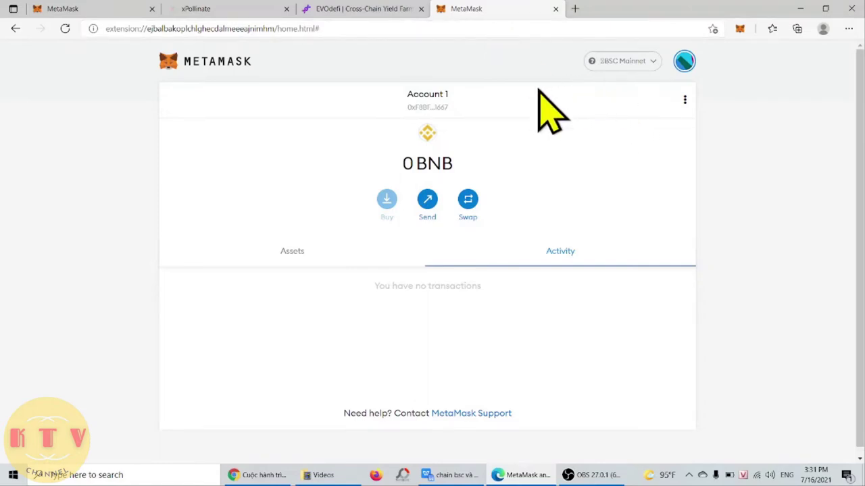
Examine the account's BNB balance on the BSC Mainnet network
{"action": "left_click_drag", "start_coordinate": [416, 164], "coordinate": [448, 161]}
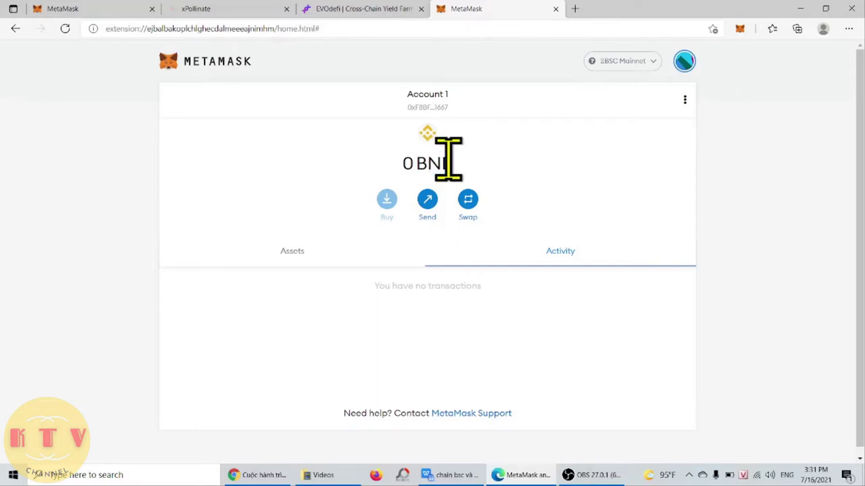
{"action": "double_click", "coordinate": [433, 160]}
{"action": "left_click", "coordinate": [448, 164]}
{"action": "left_click_drag", "start_coordinate": [416, 163], "coordinate": [439, 165]}
{"action": "left_click", "coordinate": [404, 162]}
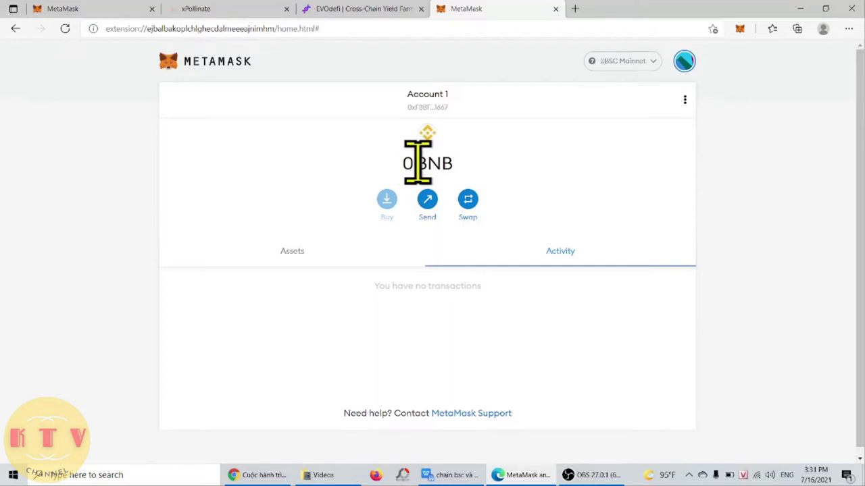
{"action": "left_click", "coordinate": [450, 162]}
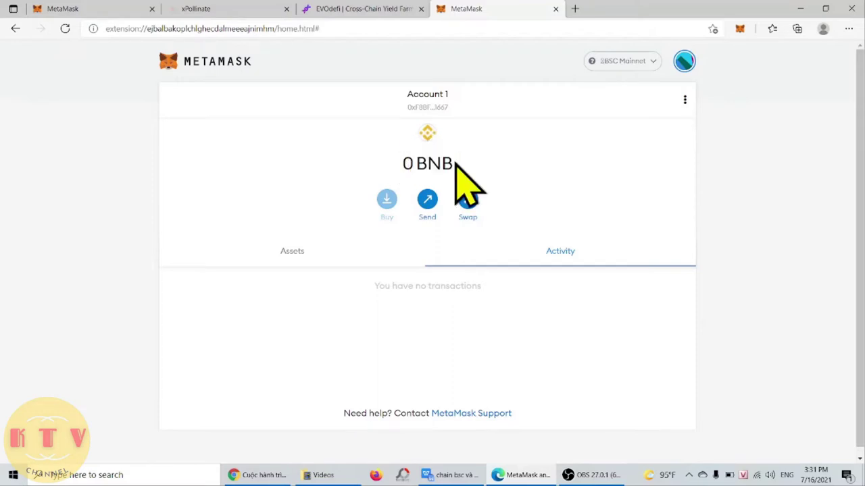
Switch the wallet to the Matic Mainnet network and check its MATIC balance
{"action": "left_click", "coordinate": [642, 62]}
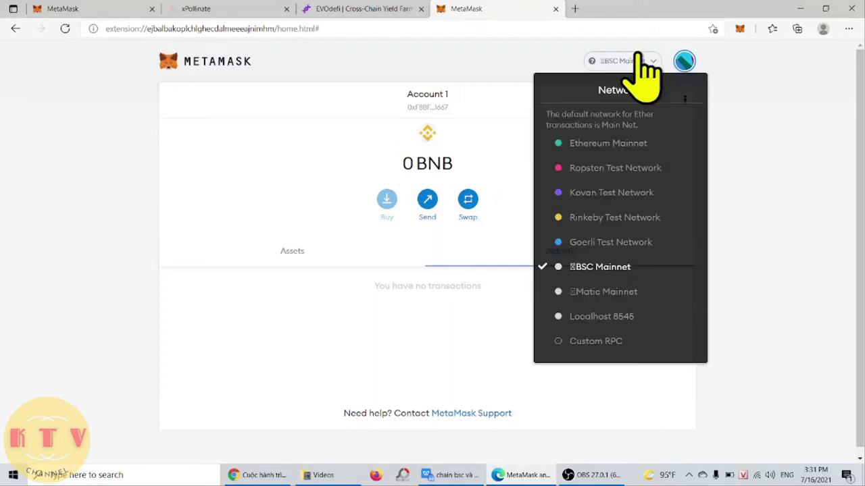
{"action": "left_click", "coordinate": [640, 294]}
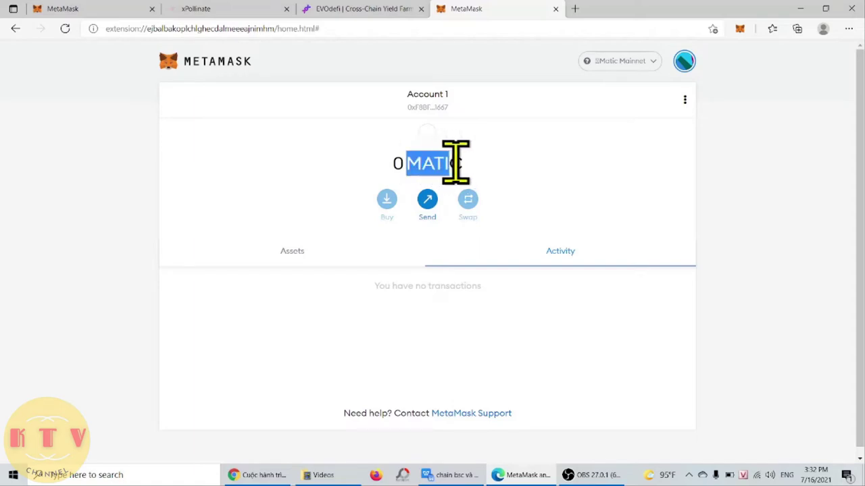
{"action": "left_click_drag", "start_coordinate": [412, 163], "coordinate": [451, 162]}
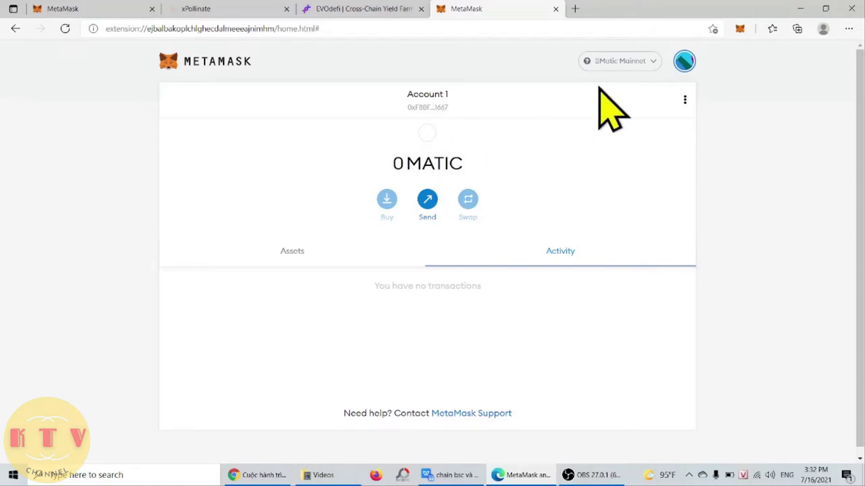
Switch the wallet back to the BSC Mainnet network and check the BNB balance
{"action": "left_click", "coordinate": [620, 61]}
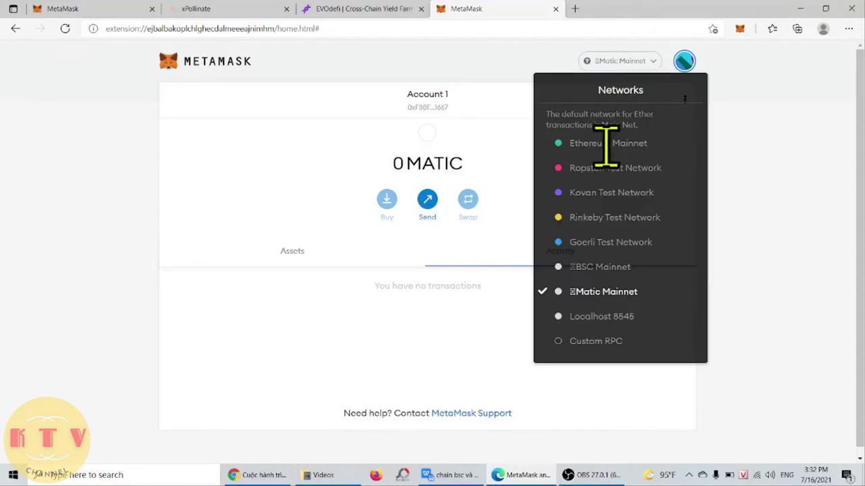
{"action": "left_click", "coordinate": [626, 267]}
{"action": "left_click_drag", "start_coordinate": [419, 162], "coordinate": [456, 163]}
{"action": "left_click", "coordinate": [428, 162]}
{"action": "left_click", "coordinate": [442, 162]}
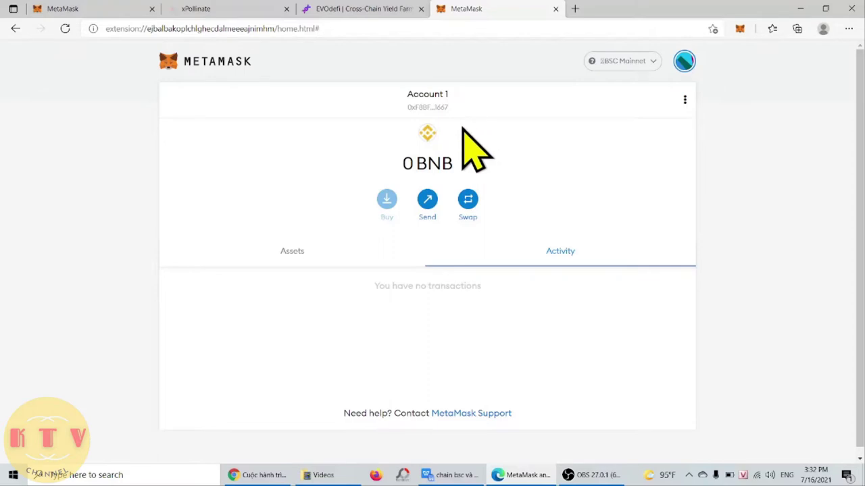
{"action": "left_click", "coordinate": [223, 10]}
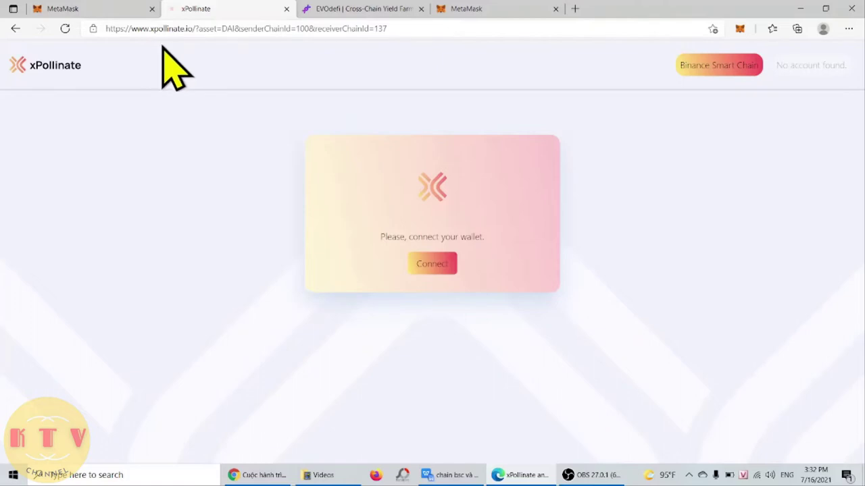
{"action": "left_click_drag", "start_coordinate": [195, 28], "coordinate": [476, 28]}
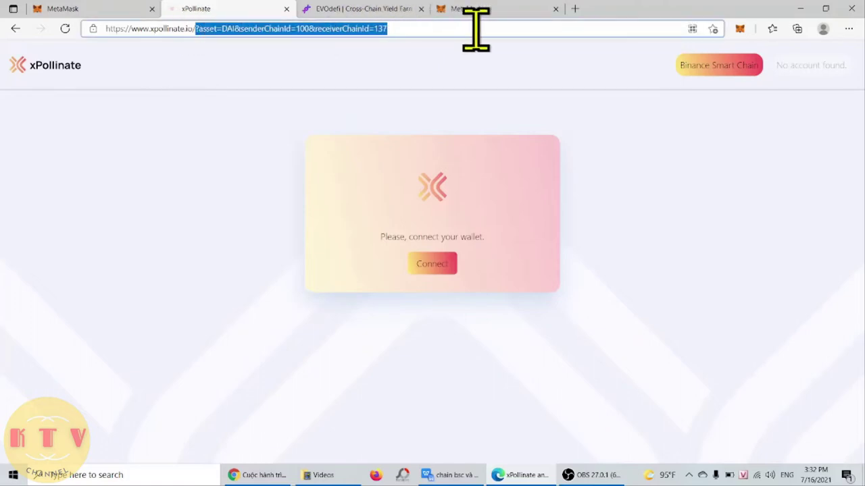
{"action": "key", "text": "BackSpace"}
{"action": "key", "text": "Return"}
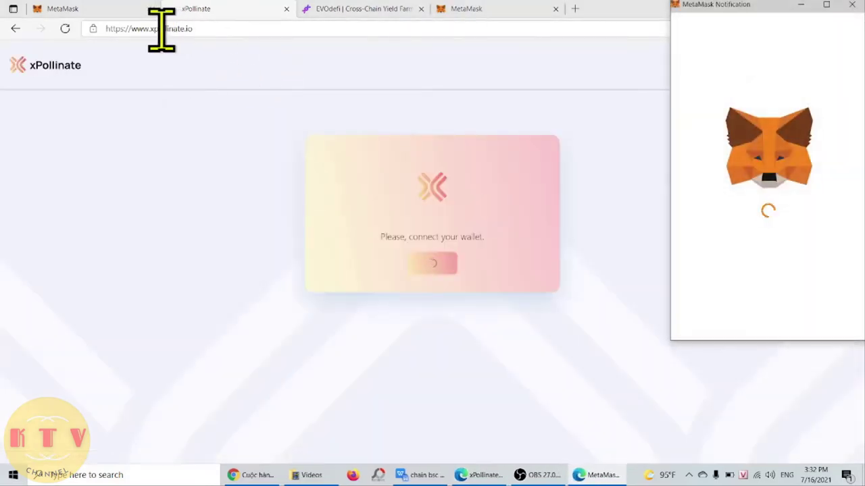
{"action": "left_click", "coordinate": [205, 29]}
{"action": "left_click_drag", "start_coordinate": [205, 28], "coordinate": [112, 27]}
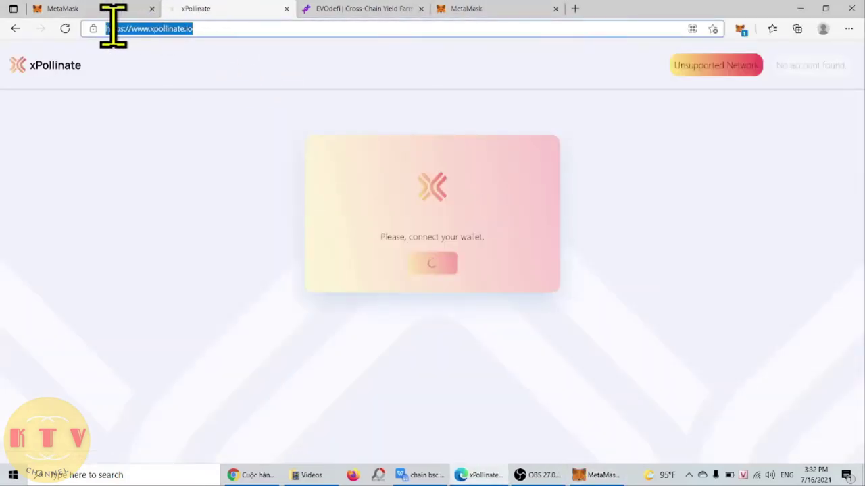
{"action": "left_click_drag", "start_coordinate": [210, 28], "coordinate": [107, 54]}
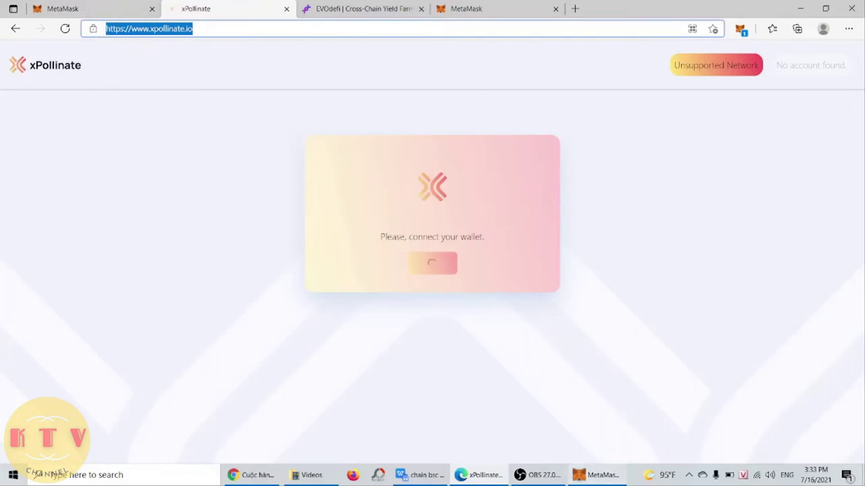
Approve the MetaMask request to connect Account 1 to xPollinate and let the site view its address
{"action": "left_click", "coordinate": [594, 475]}
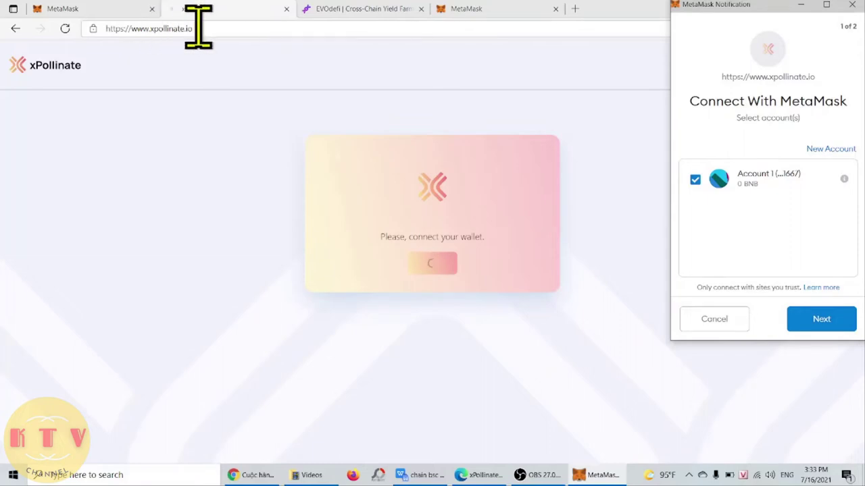
{"action": "left_click", "coordinate": [820, 319]}
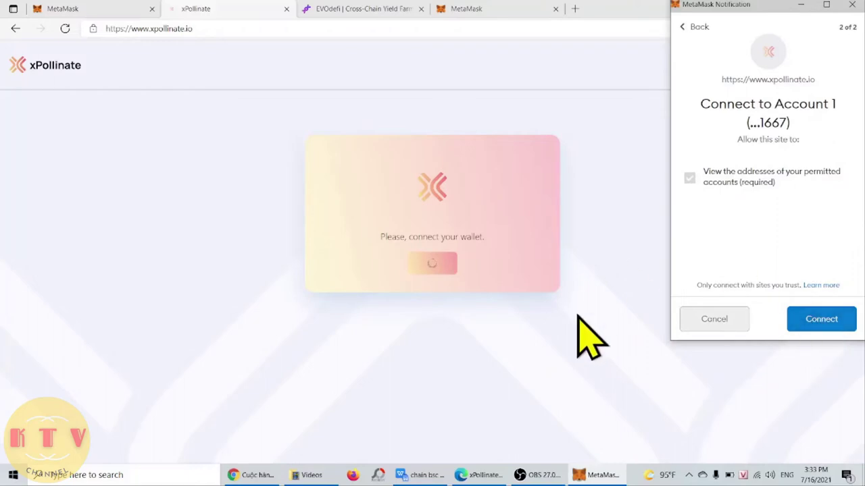
{"action": "left_click", "coordinate": [844, 316]}
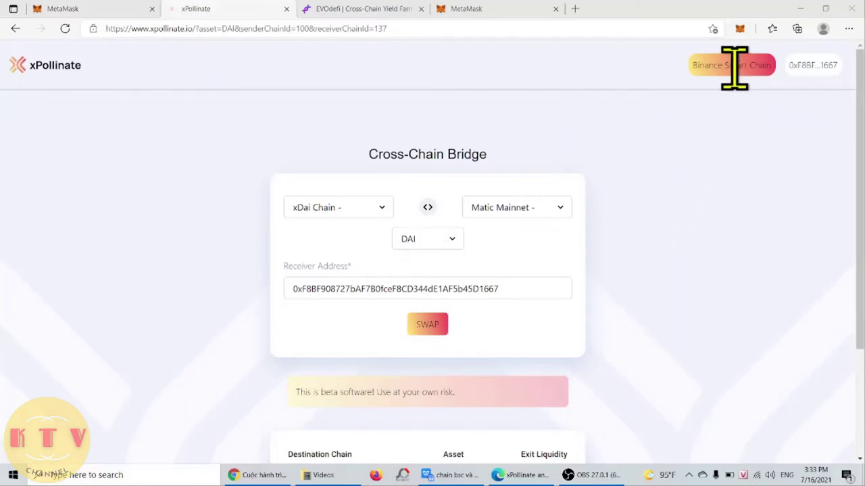
Check which network the wallet is connected to in the xPollinate page header
{"action": "left_click_drag", "start_coordinate": [696, 65], "coordinate": [741, 65]}
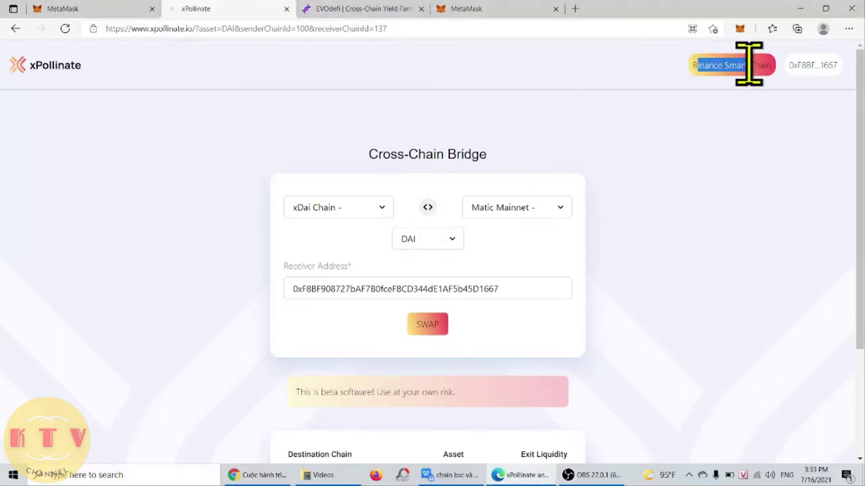
{"action": "left_click", "coordinate": [705, 64]}
{"action": "left_click_drag", "start_coordinate": [708, 63], "coordinate": [753, 63]}
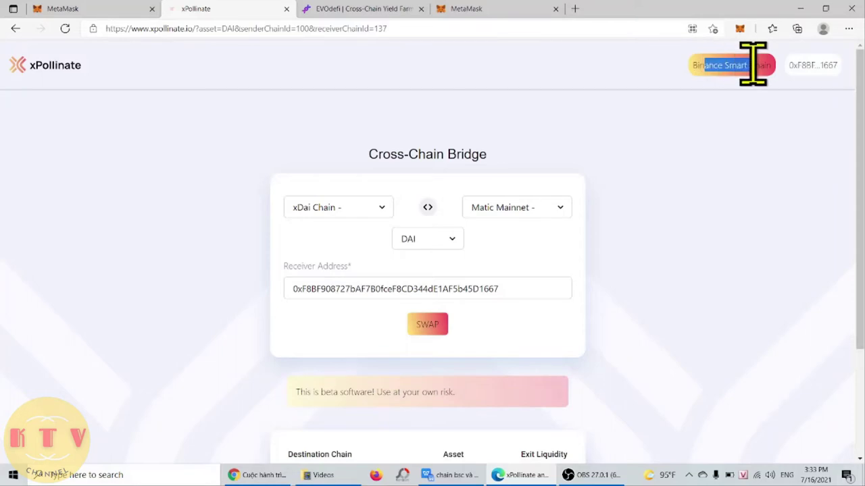
{"action": "left_click", "coordinate": [751, 59]}
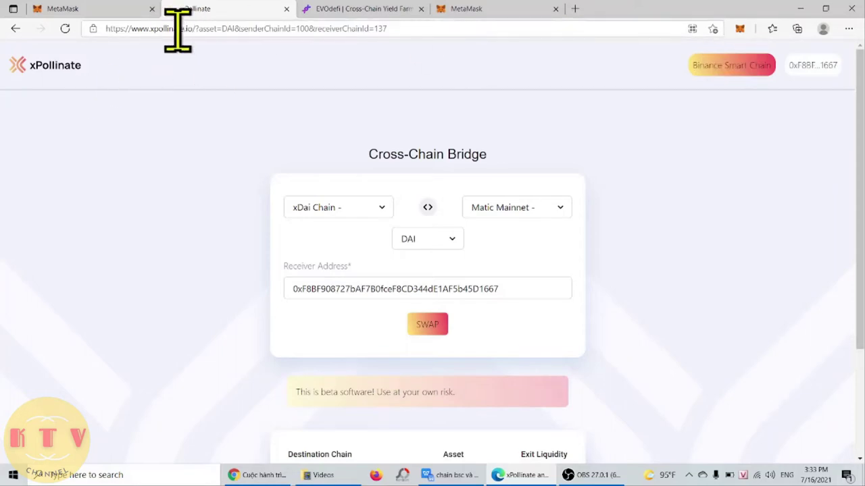
Set the source chain of the cross-chain bridge to Binance Smart Chain Mainnet
{"action": "left_click", "coordinate": [381, 208]}
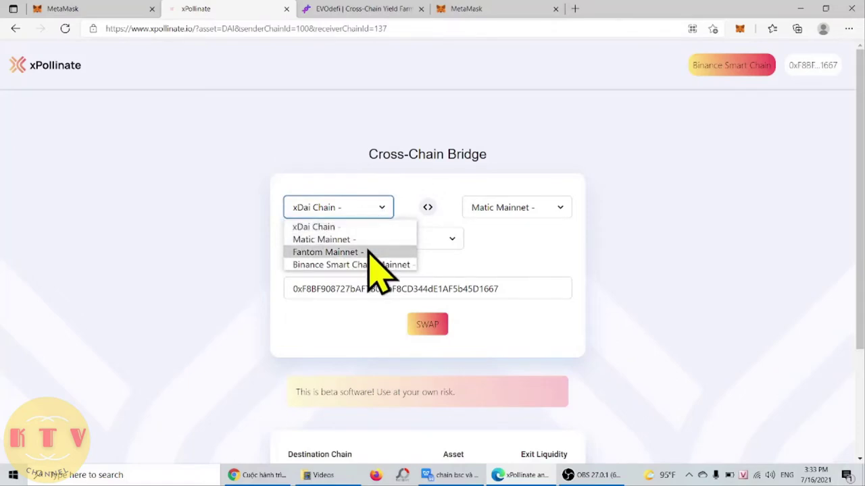
{"action": "left_click", "coordinate": [371, 264]}
{"action": "left_click", "coordinate": [358, 233]}
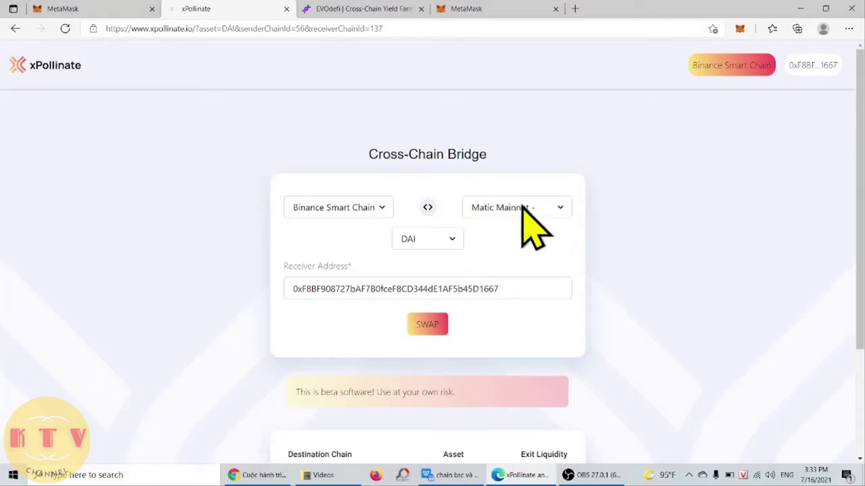
Review the bridge's token options and choose DAI as the asset to transfer
{"action": "left_click", "coordinate": [452, 241]}
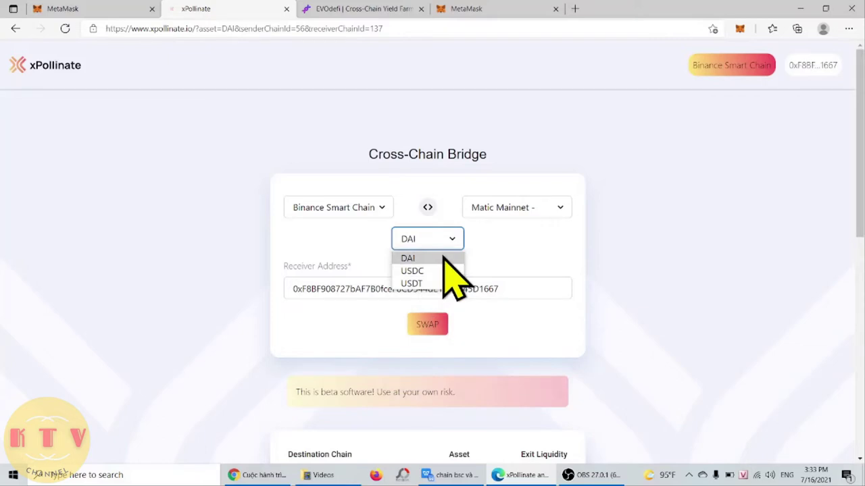
{"action": "left_click", "coordinate": [443, 257]}
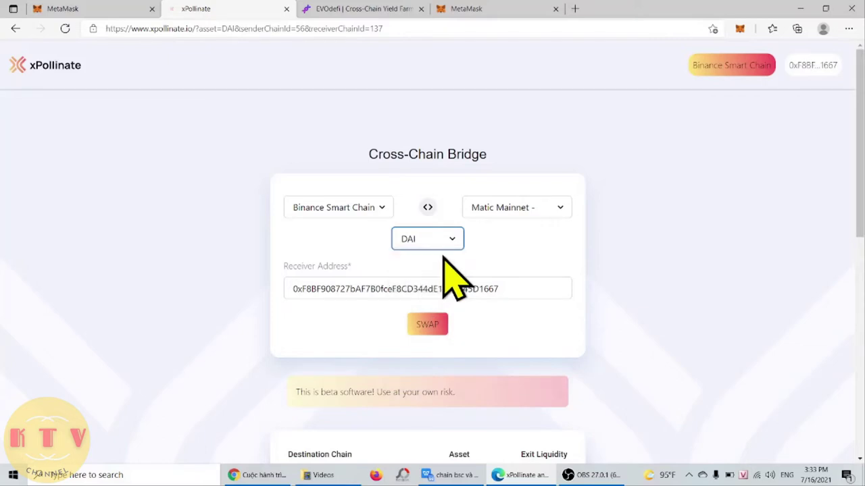
{"action": "left_click", "coordinate": [451, 240]}
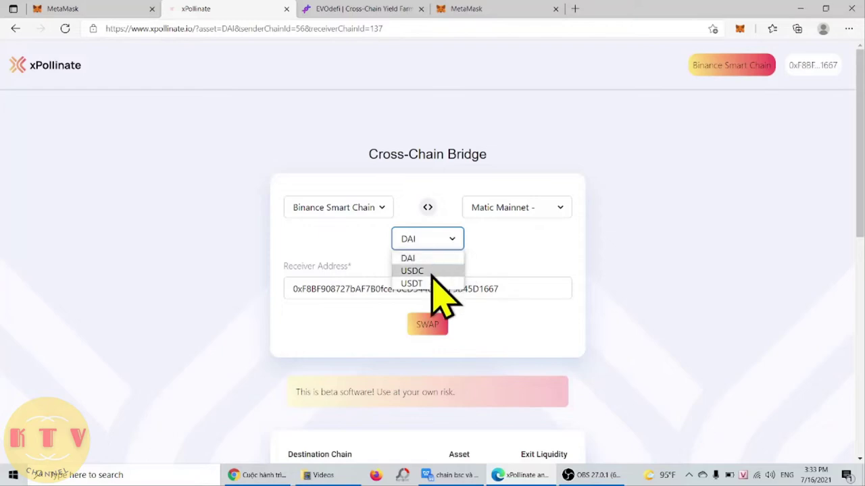
{"action": "left_click", "coordinate": [520, 250]}
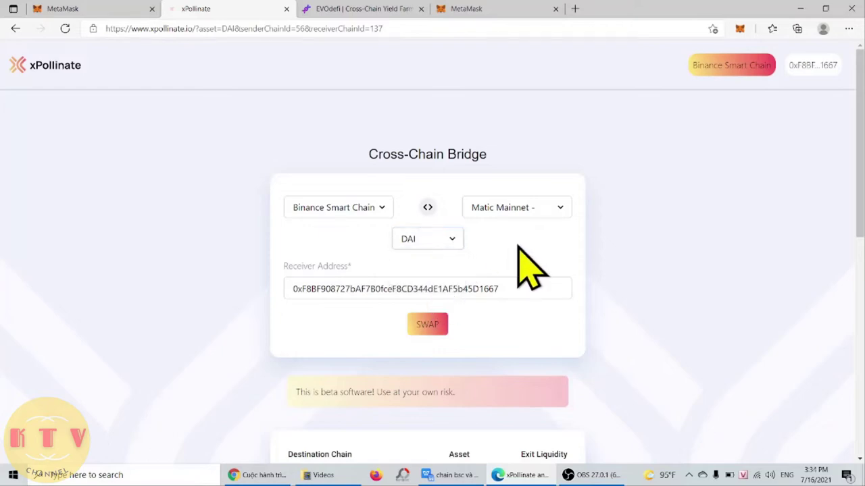
Examine the receiver address in the bridge form and review the source chain options
{"action": "left_click_drag", "start_coordinate": [511, 285], "coordinate": [290, 289]}
{"action": "left_click_drag", "start_coordinate": [521, 285], "coordinate": [285, 289]}
{"action": "left_click_drag", "start_coordinate": [527, 285], "coordinate": [288, 291]}
{"action": "left_click", "coordinate": [533, 285]}
{"action": "left_click", "coordinate": [339, 215]}
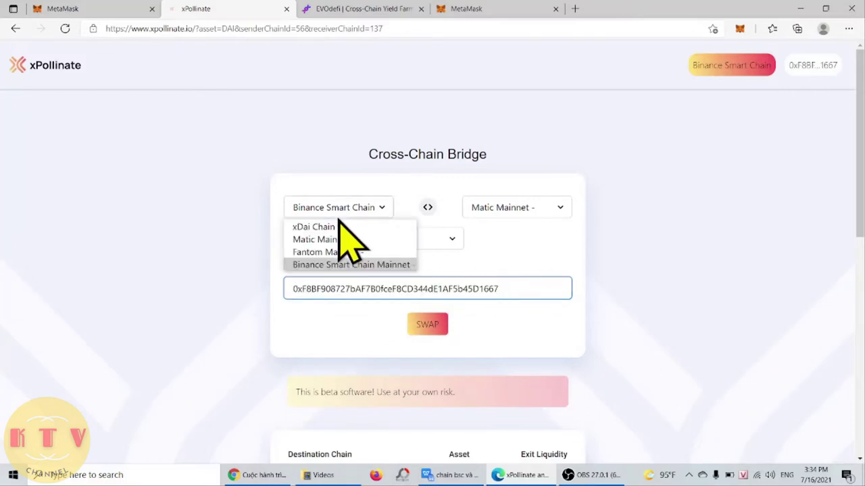
{"action": "left_click", "coordinate": [547, 238]}
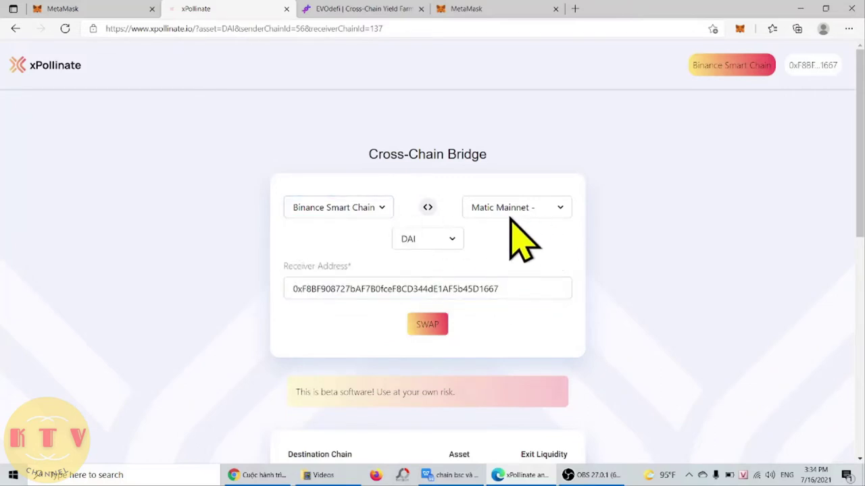
{"action": "left_click", "coordinate": [512, 285]}
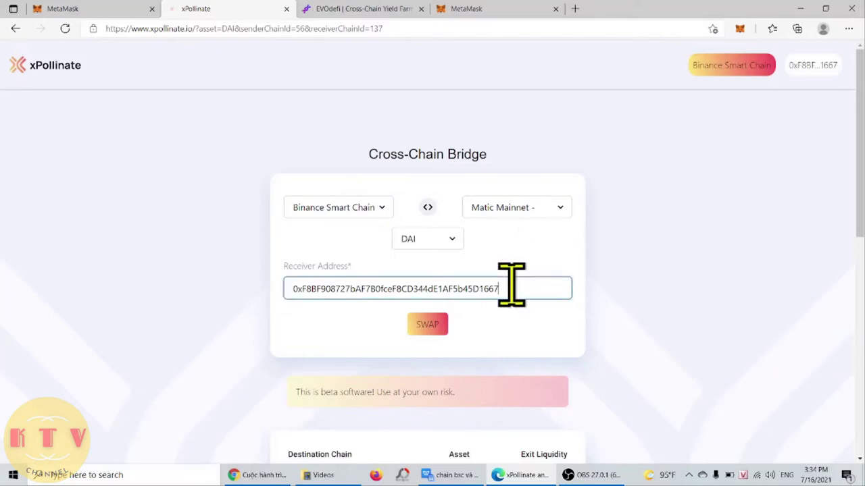
{"action": "left_click_drag", "start_coordinate": [511, 284], "coordinate": [293, 284]}
{"action": "left_click", "coordinate": [527, 284]}
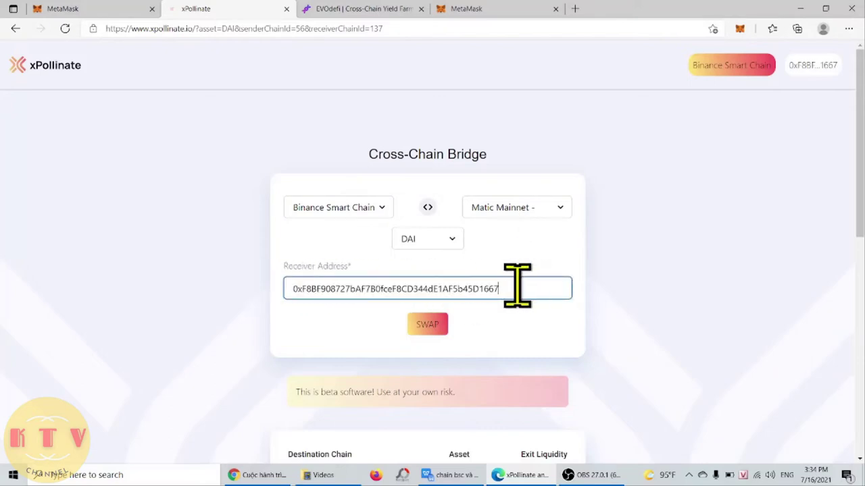
{"action": "left_click_drag", "start_coordinate": [516, 284], "coordinate": [299, 290]}
{"action": "left_click", "coordinate": [546, 286]}
{"action": "left_click_drag", "start_coordinate": [546, 286], "coordinate": [287, 289]}
{"action": "left_click", "coordinate": [558, 289]}
{"action": "left_click_drag", "start_coordinate": [558, 289], "coordinate": [308, 289]}
{"action": "left_click", "coordinate": [531, 289]}
{"action": "left_click_drag", "start_coordinate": [531, 289], "coordinate": [290, 290]}
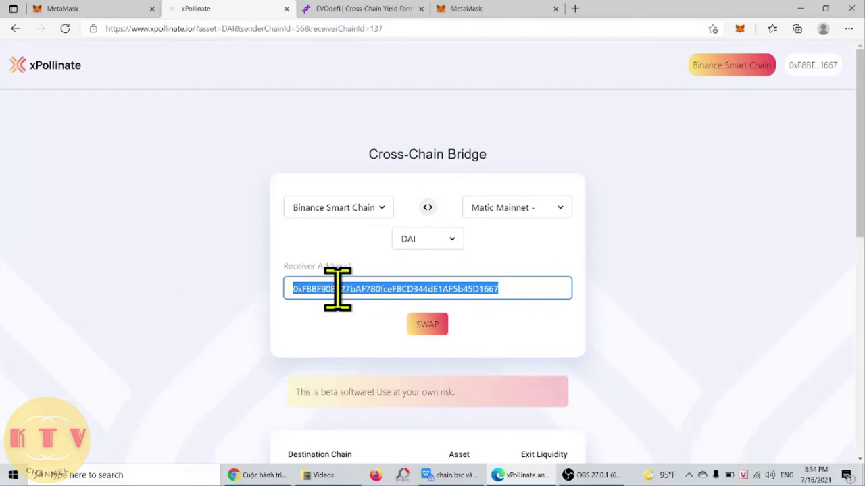
{"action": "left_click", "coordinate": [525, 291]}
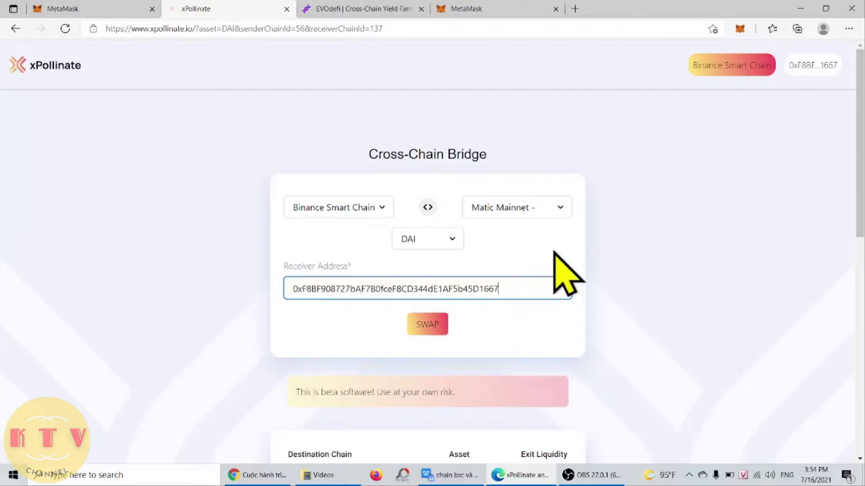
Reverse the bridge direction so DAI goes from Matic Mainnet to Binance Smart Chain, and start the swap
{"action": "left_click", "coordinate": [429, 207]}
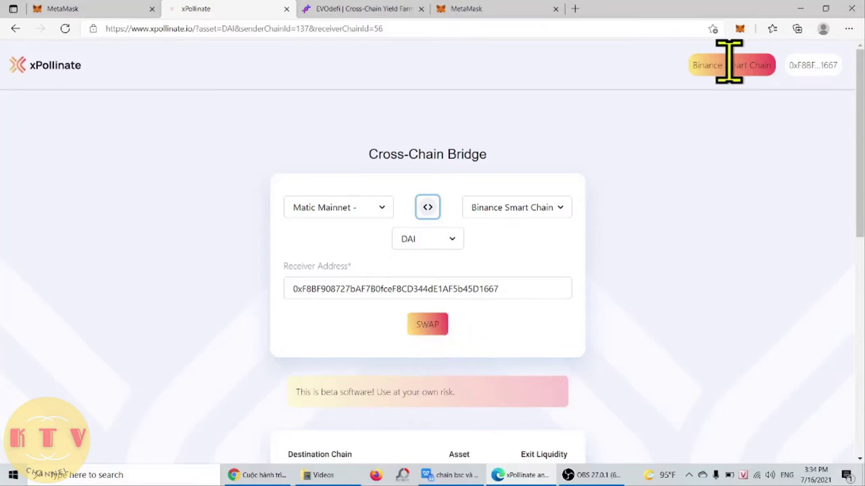
{"action": "left_click_drag", "start_coordinate": [701, 65], "coordinate": [759, 65]}
{"action": "left_click", "coordinate": [758, 65]}
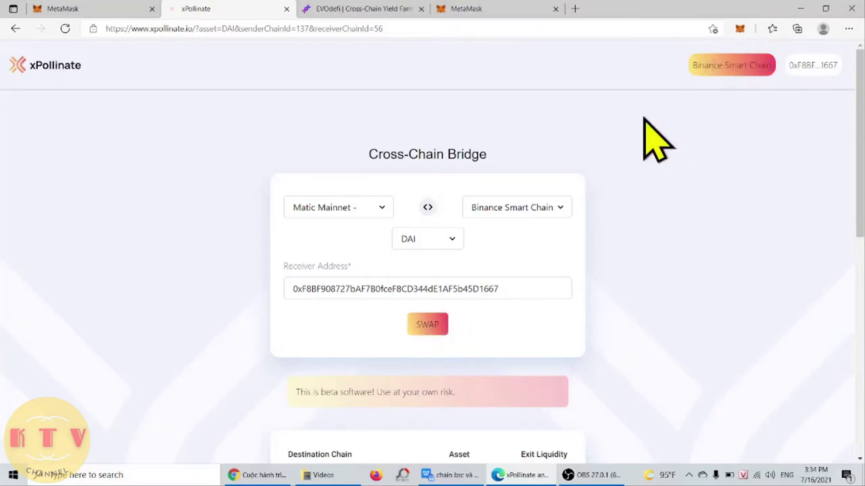
{"action": "left_click", "coordinate": [427, 325]}
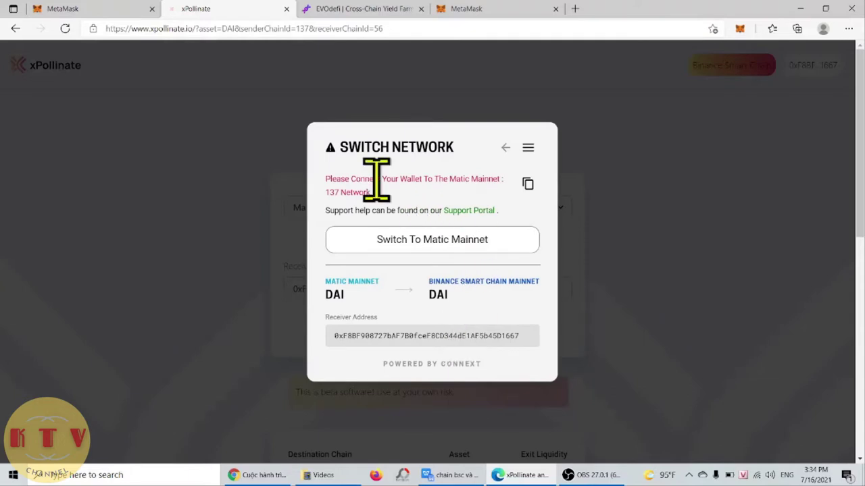
Switch the wallet to Matic Mainnet from the network warning and sign the Connext login request
{"action": "left_click_drag", "start_coordinate": [347, 146], "coordinate": [441, 145]}
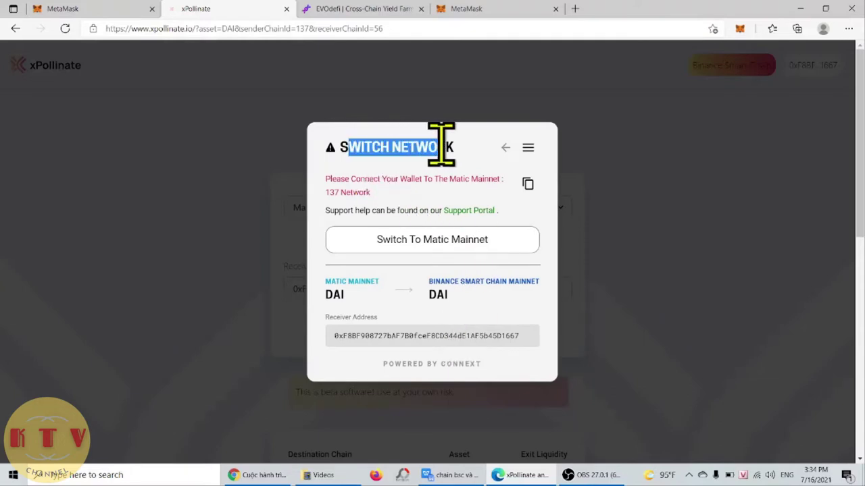
{"action": "left_click", "coordinate": [442, 143]}
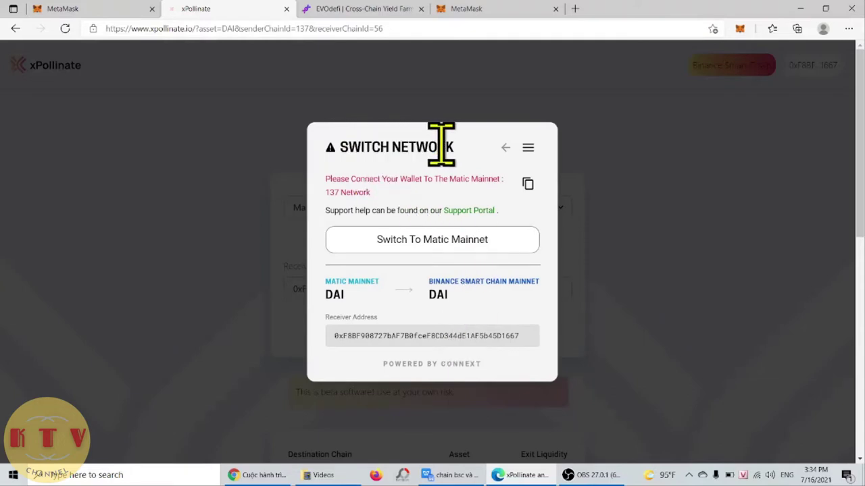
{"action": "left_click", "coordinate": [447, 240]}
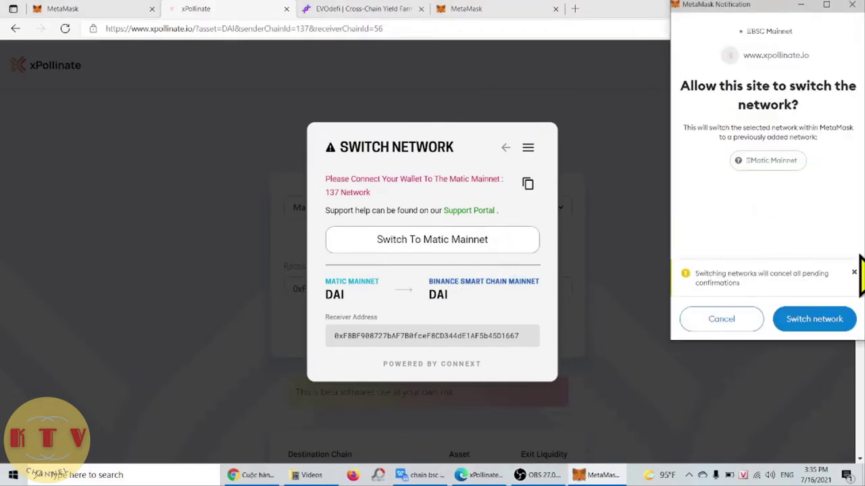
{"action": "left_click", "coordinate": [819, 319]}
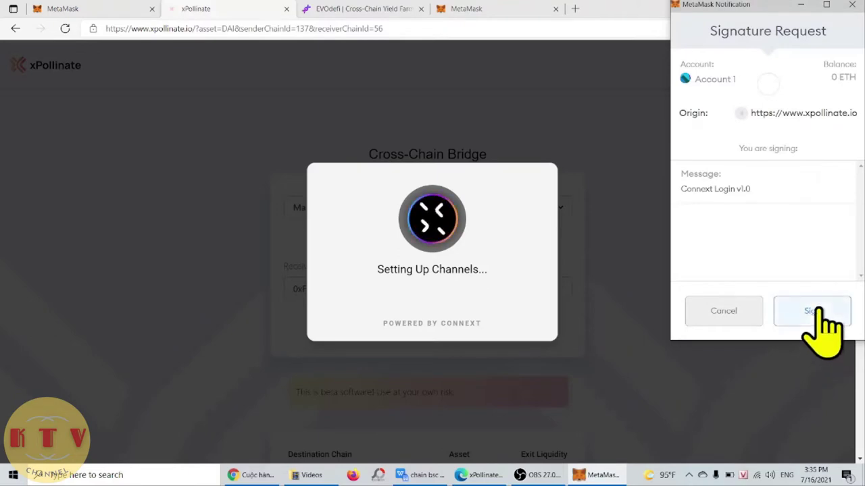
{"action": "left_click", "coordinate": [811, 311]}
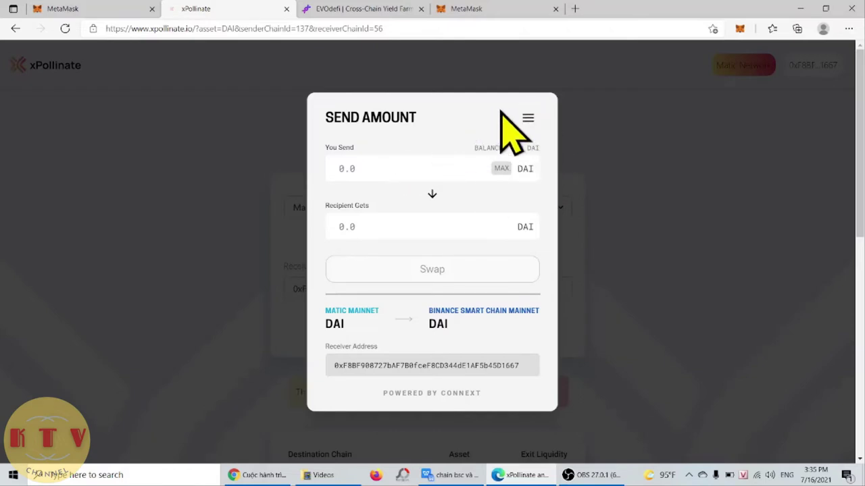
Set the send amount to 100 DAI and check the amount the recipient gets
{"action": "left_click", "coordinate": [381, 170]}
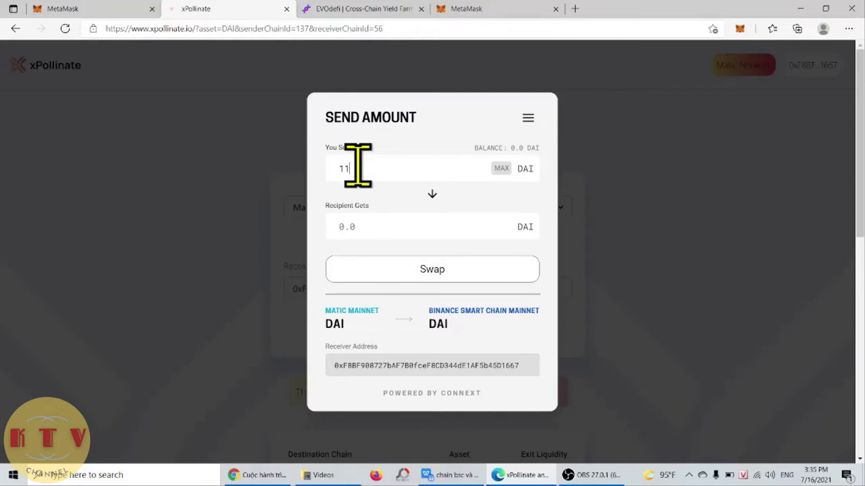
{"action": "type", "text": "00"}
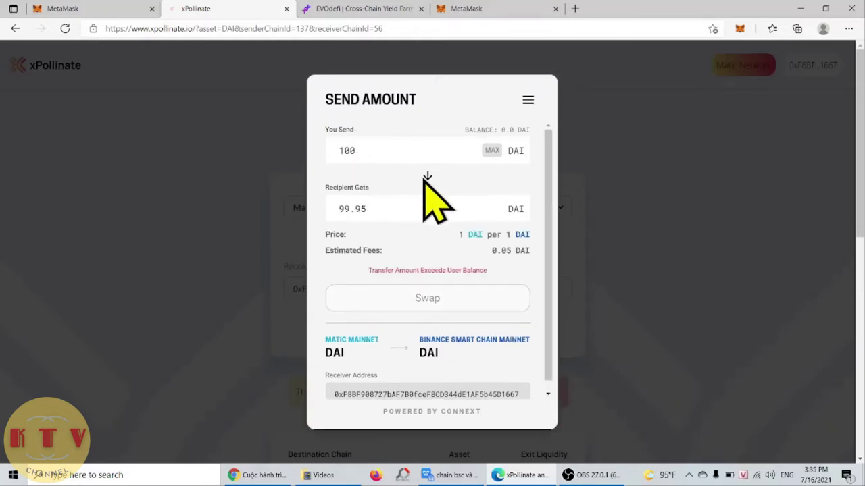
{"action": "mouse_move", "coordinate": [387, 213]}
{"action": "left_mouse_down"}
{"action": "mouse_move", "coordinate": [332, 212]}
{"action": "mouse_move", "coordinate": [380, 210]}
{"action": "left_mouse_up"}
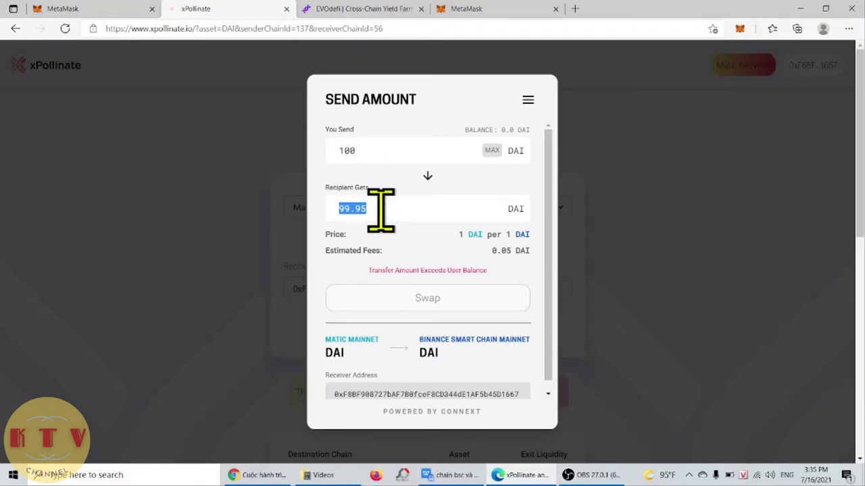
Examine the estimated fees for the DAI transfer from Matic Mainnet to Binance Smart Chain
{"action": "left_click_drag", "start_coordinate": [349, 251], "coordinate": [561, 270]}
{"action": "triple_click", "coordinate": [517, 251]}
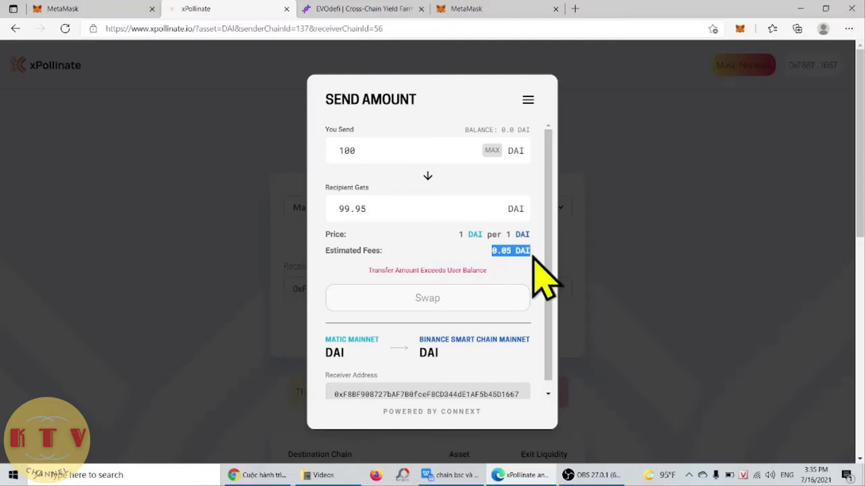
{"action": "left_click_drag", "start_coordinate": [499, 250], "coordinate": [524, 253]}
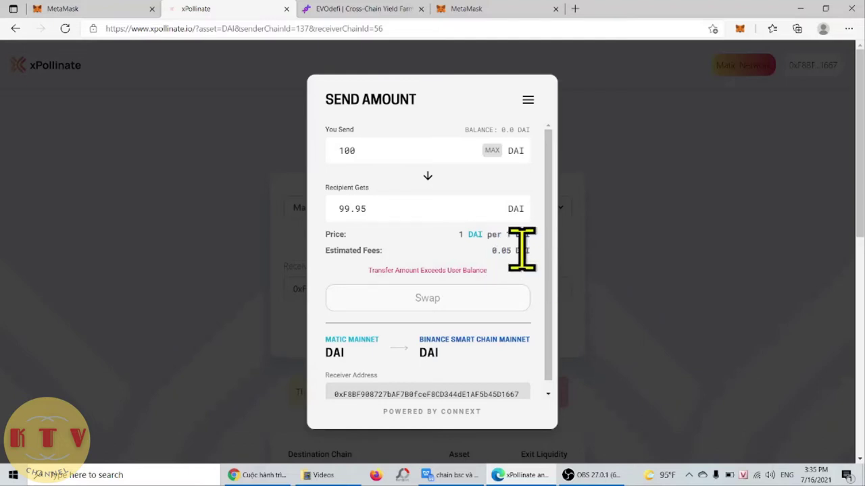
{"action": "left_click_drag", "start_coordinate": [492, 250], "coordinate": [524, 251]}
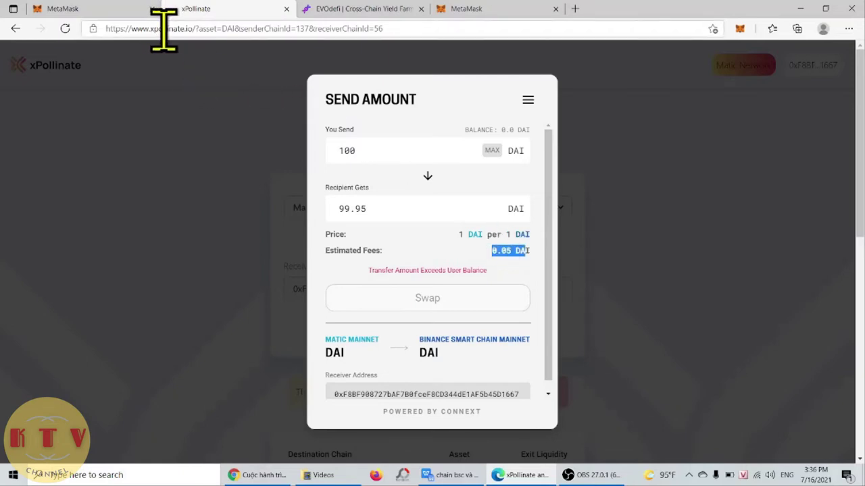
{"action": "left_click", "coordinate": [493, 248]}
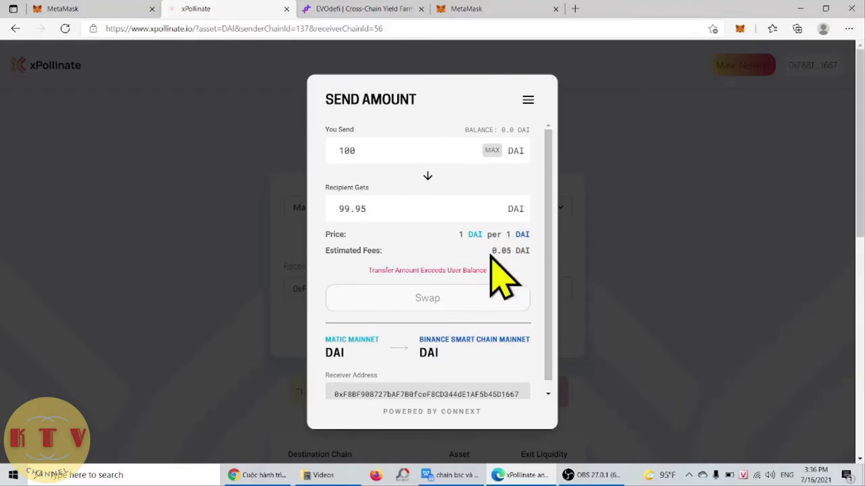
{"action": "left_click_drag", "start_coordinate": [497, 251], "coordinate": [520, 253]}
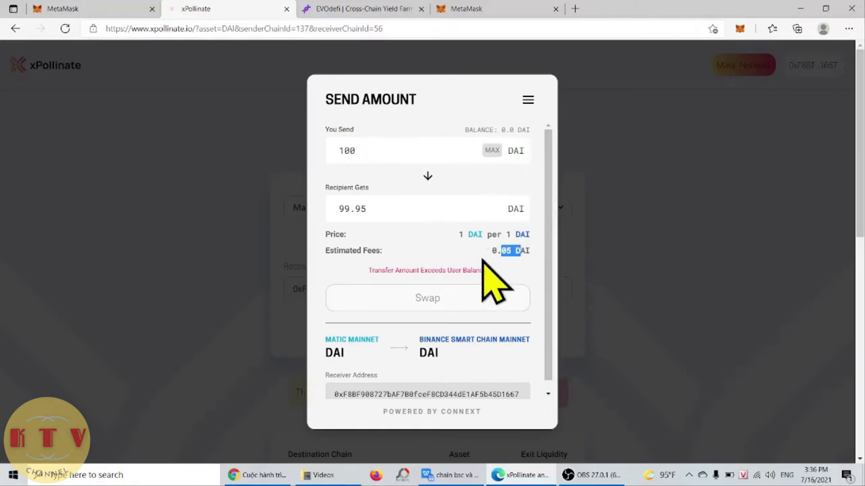
{"action": "left_click_drag", "start_coordinate": [497, 251], "coordinate": [527, 251]}
{"action": "left_click", "coordinate": [508, 251]}
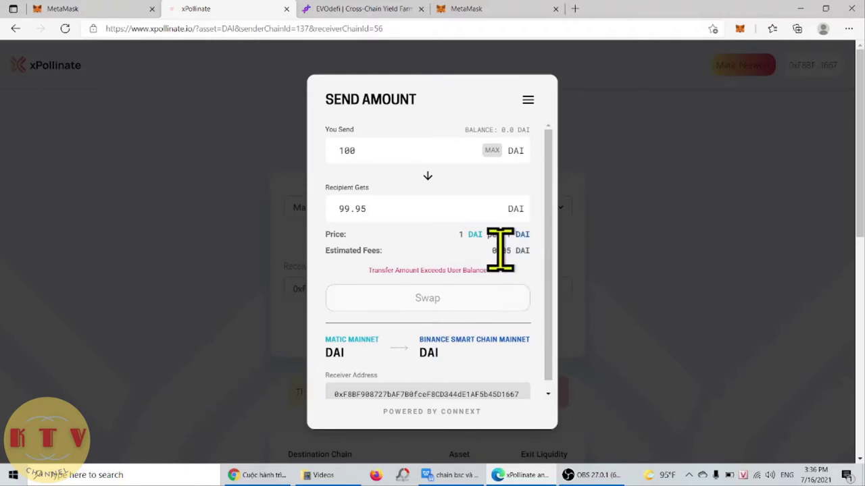
{"action": "double_click", "coordinate": [506, 250]}
{"action": "left_click", "coordinate": [501, 231]}
{"action": "left_click_drag", "start_coordinate": [496, 251], "coordinate": [520, 250]}
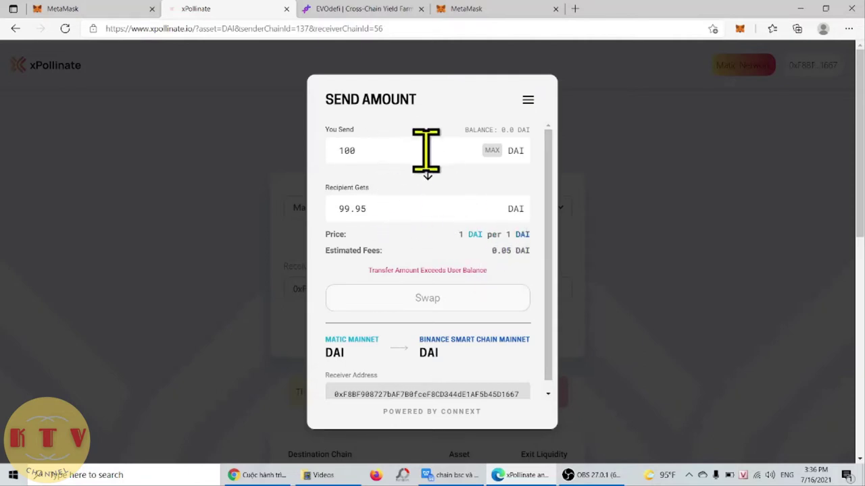
Compare the token units of the sent amount and the recipient's amount
{"action": "left_click_drag", "start_coordinate": [513, 151], "coordinate": [532, 152]}
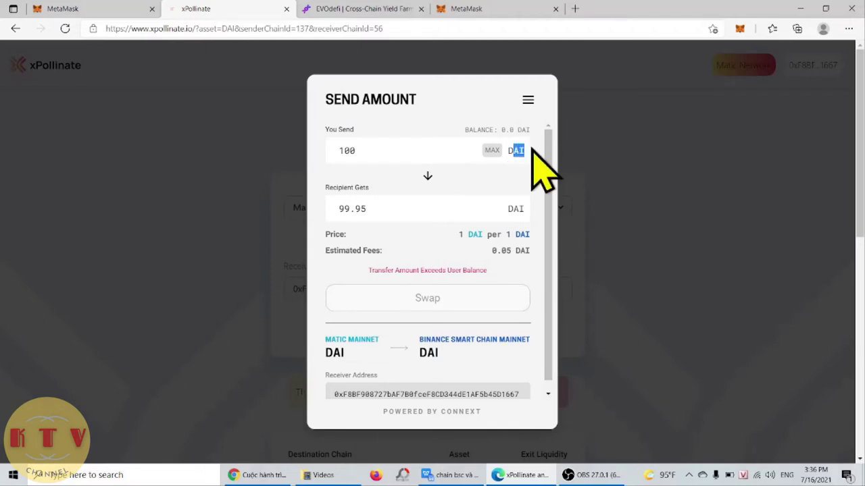
{"action": "double_click", "coordinate": [513, 150]}
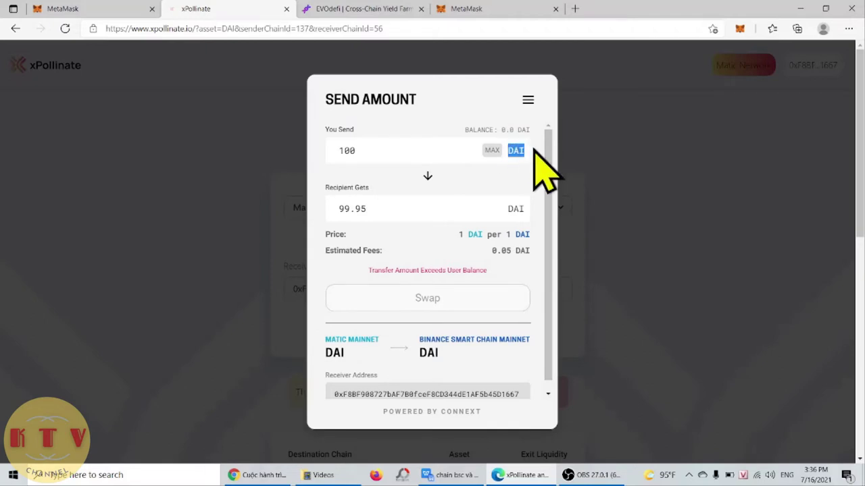
{"action": "double_click", "coordinate": [513, 208]}
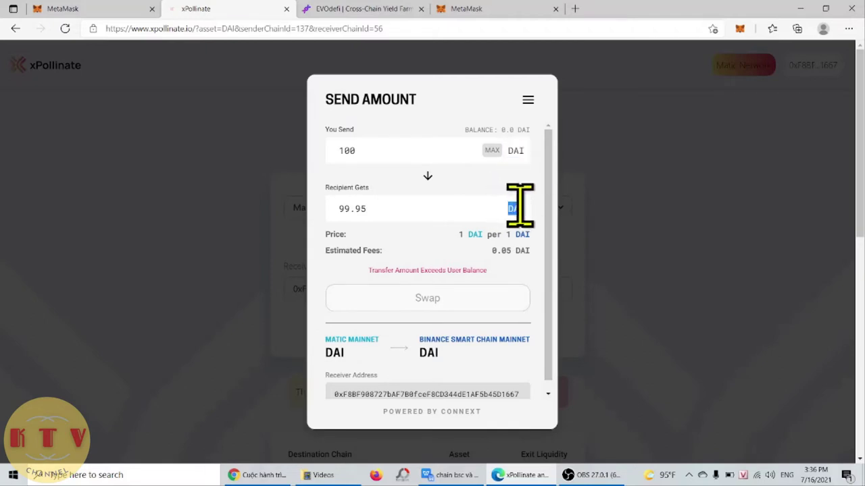
{"action": "left_click_drag", "start_coordinate": [514, 208], "coordinate": [537, 217]}
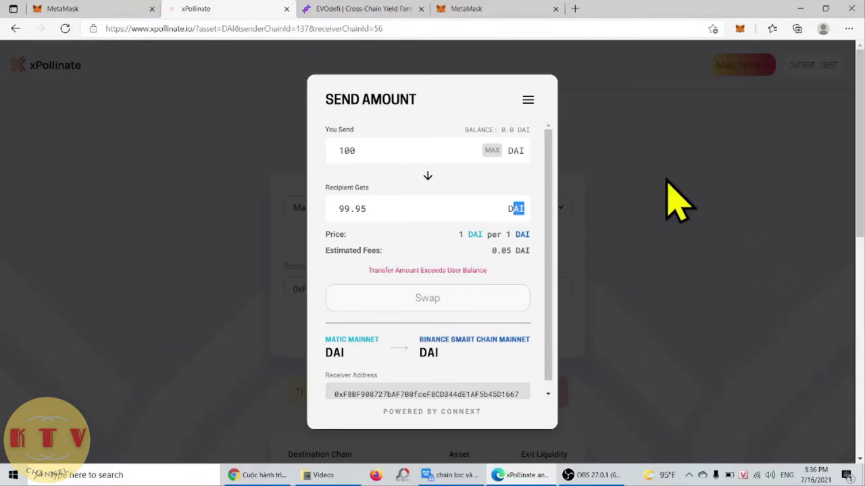
Close the DAI transfer dialog and reverse the bridge direction to Binance Smart Chain as source and Matic Mainnet as destination
{"action": "left_click", "coordinate": [527, 101]}
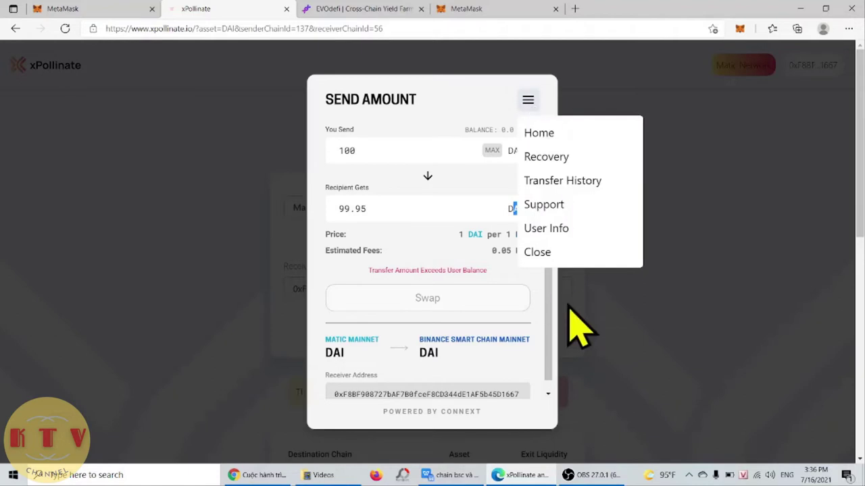
{"action": "left_click", "coordinate": [537, 252]}
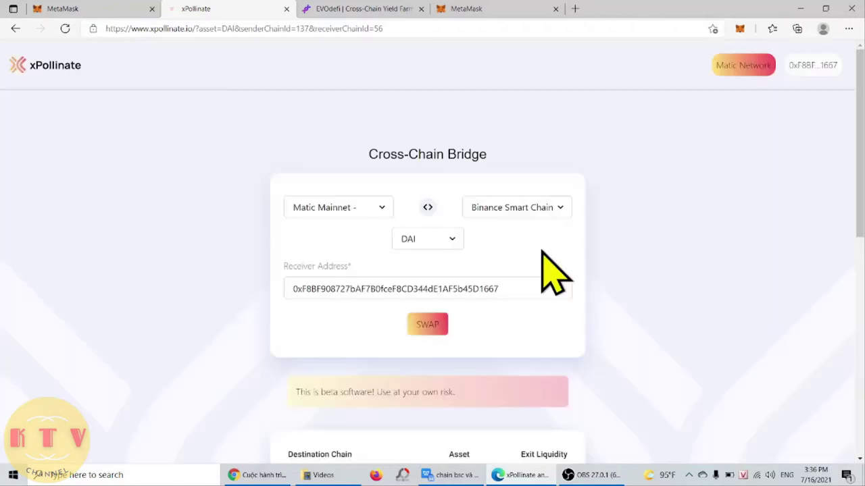
{"action": "left_click", "coordinate": [428, 207]}
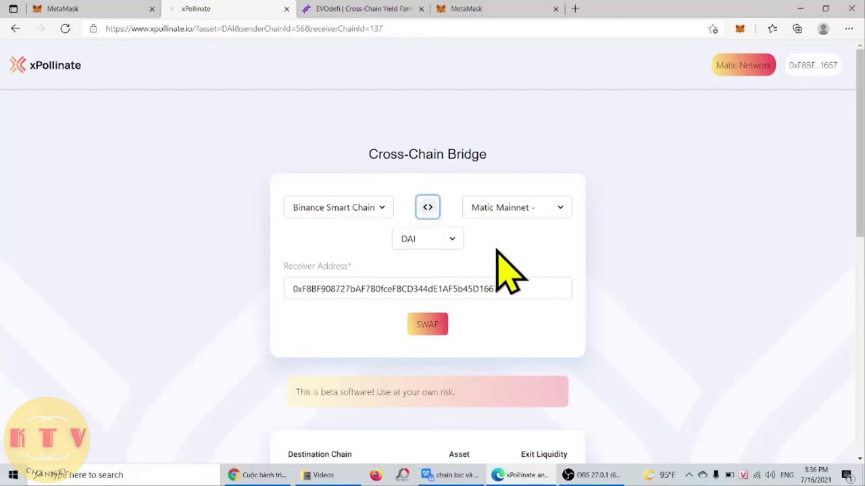
Choose USDT as the asset to transfer and start the swap from Binance Smart Chain to Matic Mainnet
{"action": "left_click", "coordinate": [453, 239]}
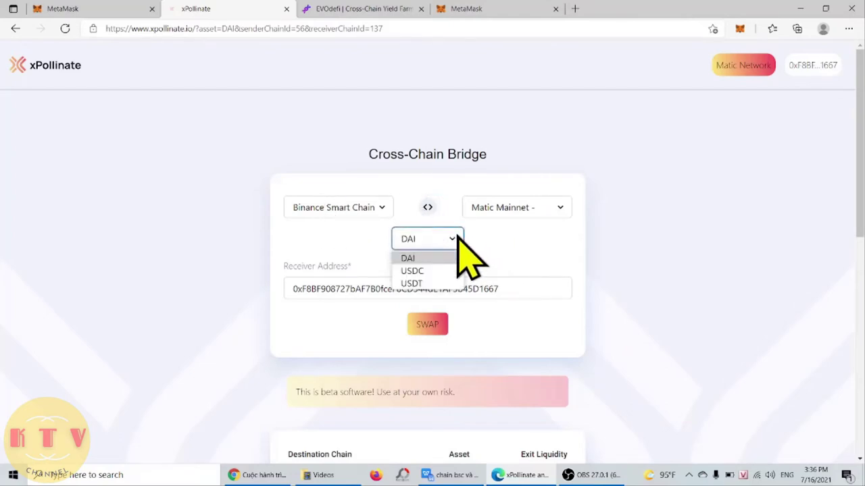
{"action": "left_click", "coordinate": [415, 284]}
{"action": "left_click", "coordinate": [318, 216]}
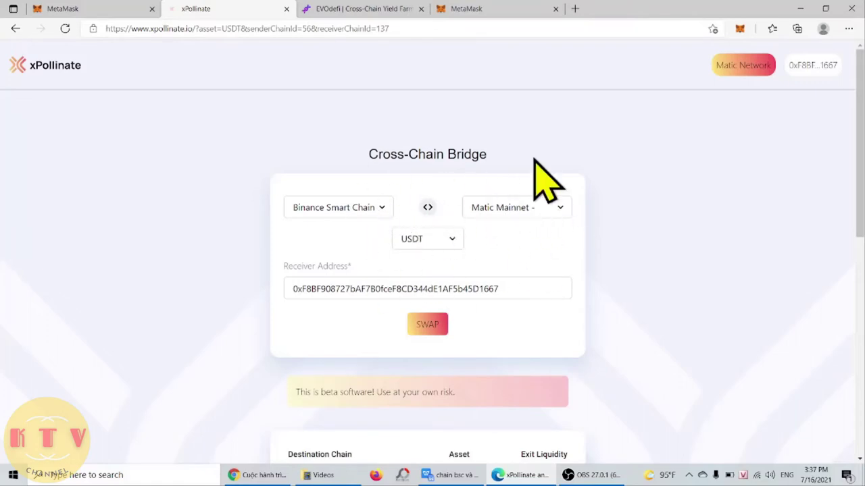
{"action": "left_click", "coordinate": [427, 325]}
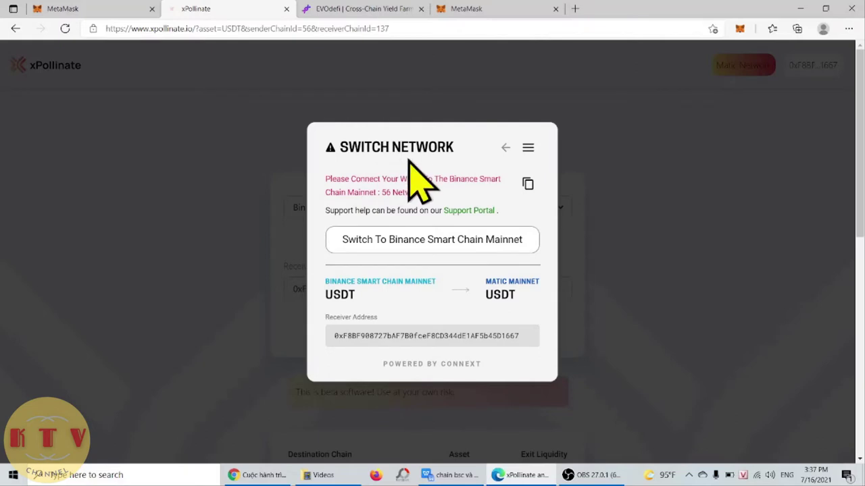
Switch the wallet to Binance Smart Chain Mainnet from the network warning and sign the login request
{"action": "left_click_drag", "start_coordinate": [365, 146], "coordinate": [438, 149]}
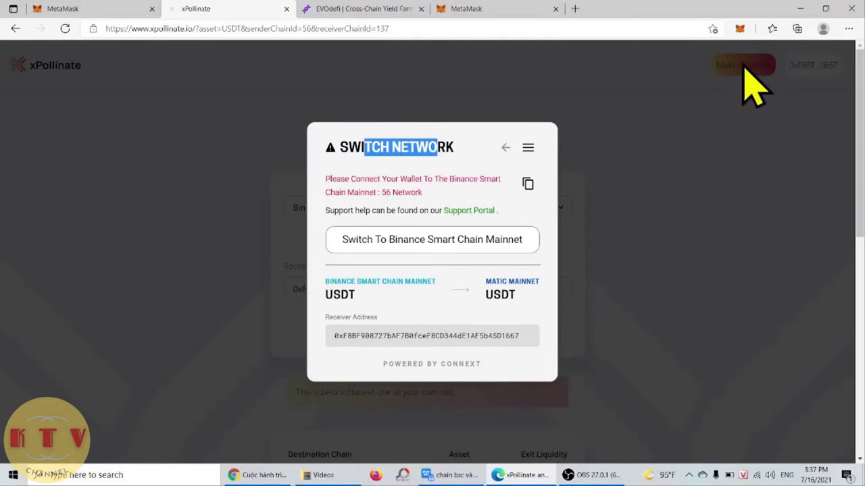
{"action": "left_click", "coordinate": [436, 242]}
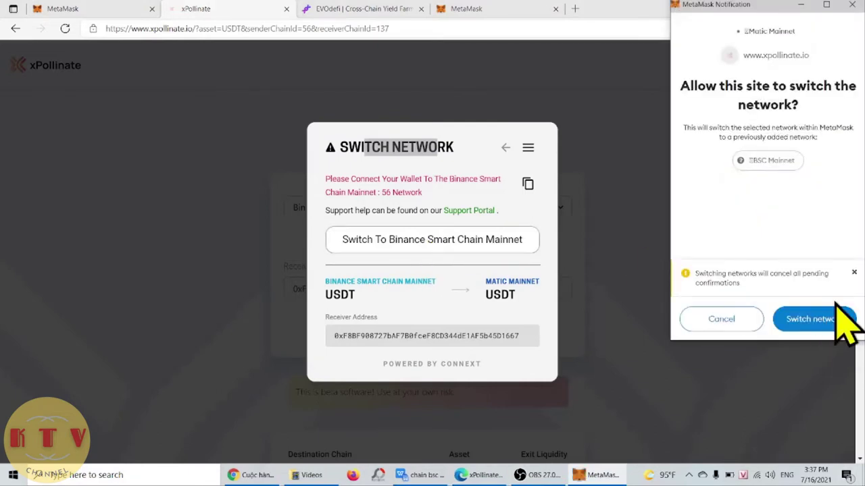
{"action": "left_click", "coordinate": [820, 320]}
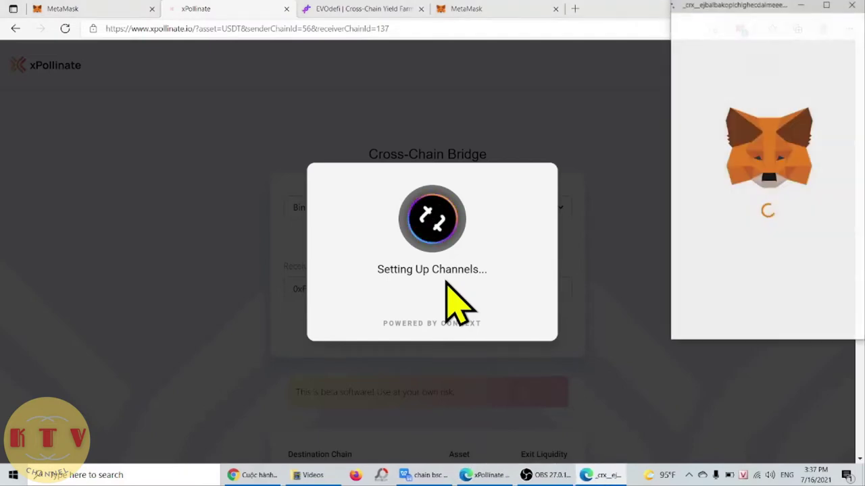
{"action": "left_click", "coordinate": [826, 317]}
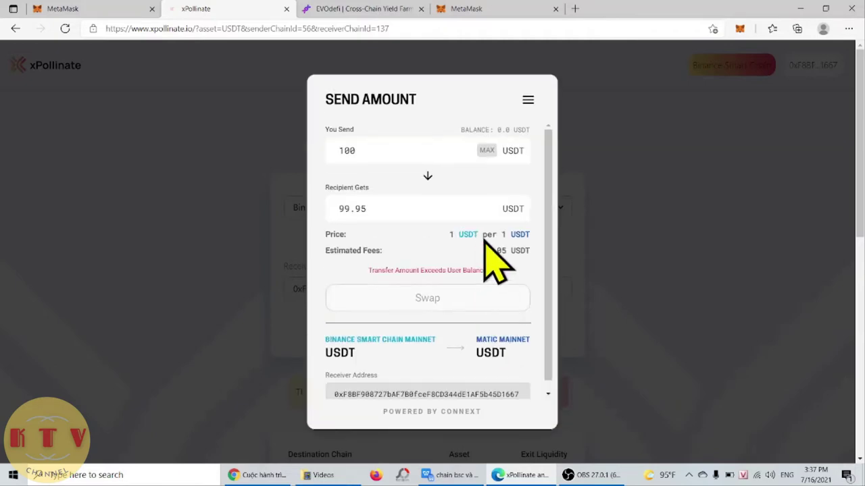
Check the USDT amount entered for sending in the transfer form
{"action": "left_click", "coordinate": [385, 150]}
{"action": "left_click_drag", "start_coordinate": [375, 154], "coordinate": [338, 154]}
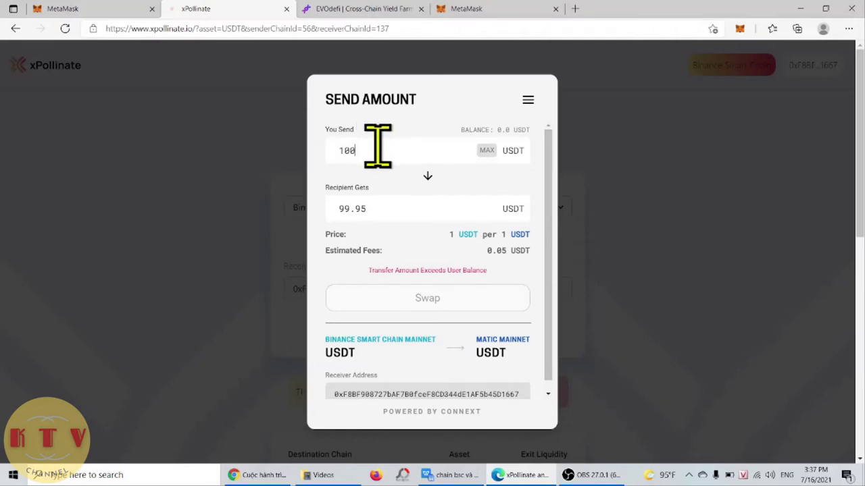
{"action": "left_click_drag", "start_coordinate": [379, 149], "coordinate": [316, 151]}
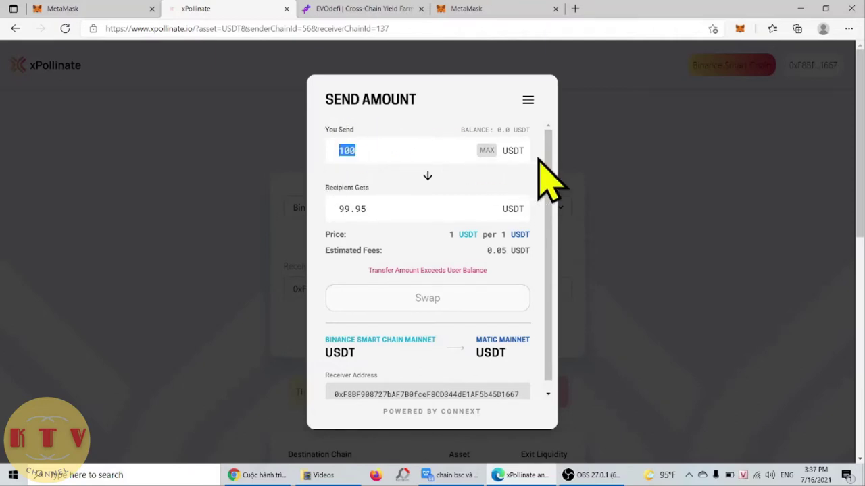
{"action": "left_click", "coordinate": [377, 146]}
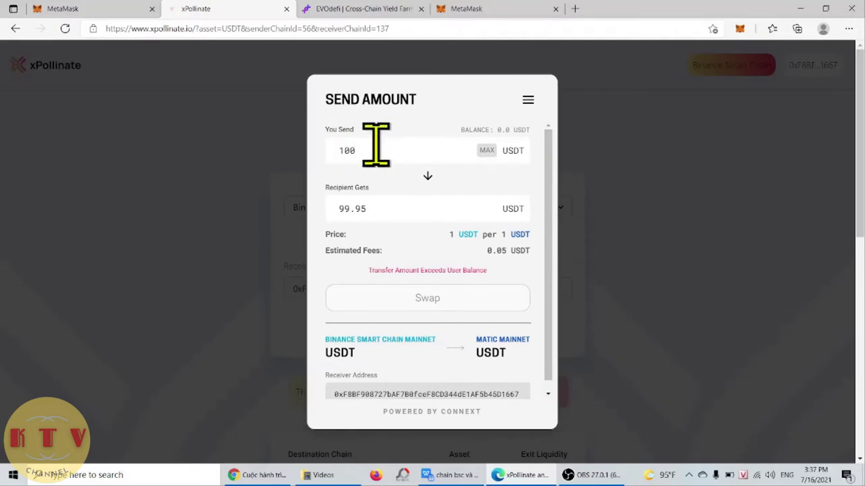
Review the recipient's USDT amount and the estimated fees, and close the transfer form
{"action": "mouse_move", "coordinate": [507, 207]}
{"action": "left_mouse_down"}
{"action": "mouse_move", "coordinate": [528, 210]}
{"action": "mouse_move", "coordinate": [519, 206]}
{"action": "left_mouse_up"}
{"action": "left_click", "coordinate": [512, 203]}
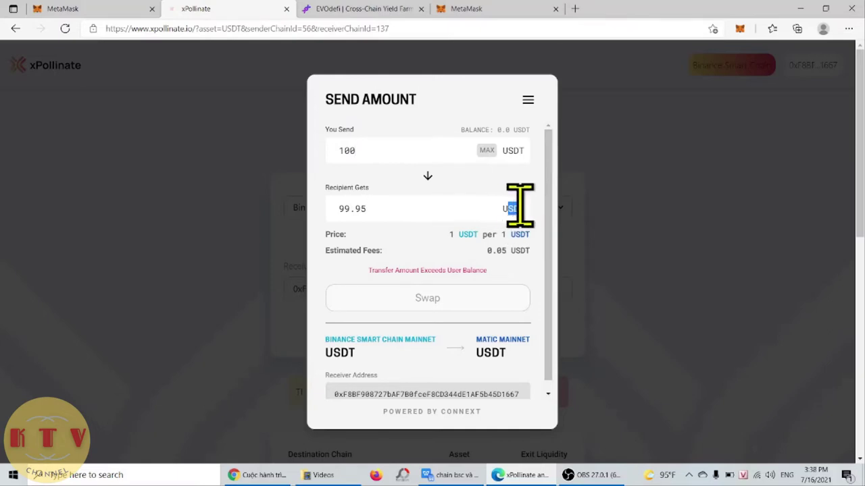
{"action": "left_click_drag", "start_coordinate": [492, 251], "coordinate": [520, 250]}
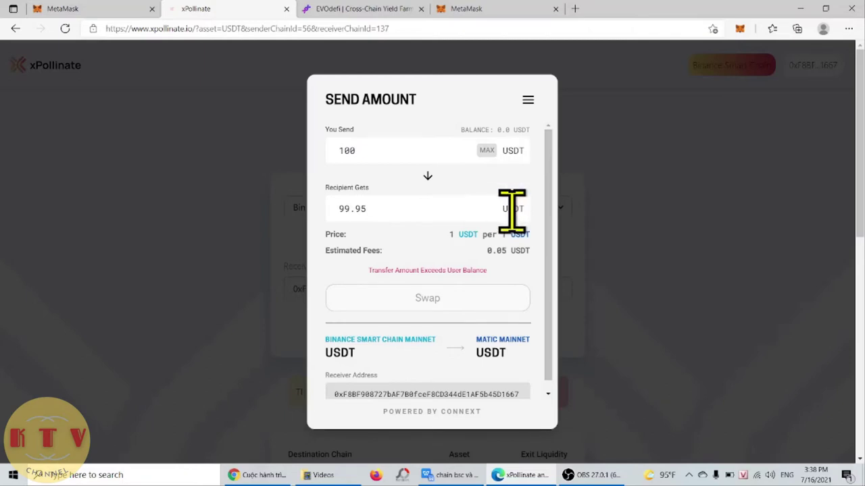
{"action": "left_click_drag", "start_coordinate": [508, 211], "coordinate": [521, 213]}
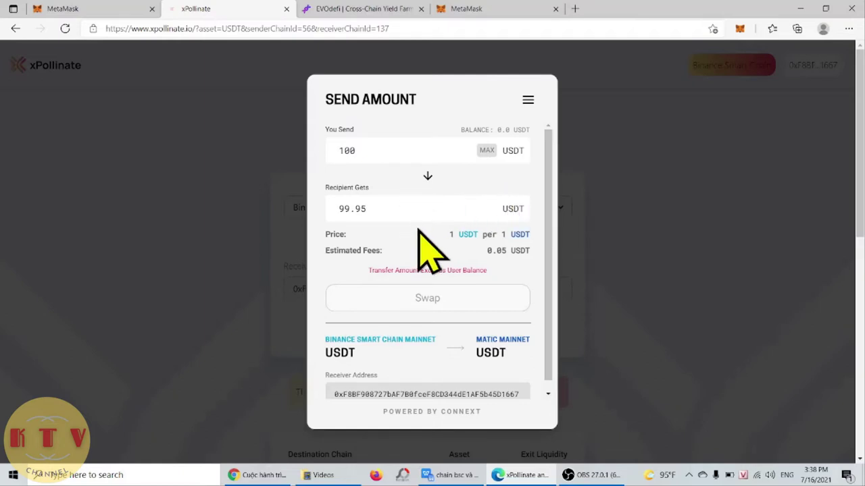
{"action": "left_click", "coordinate": [528, 100]}
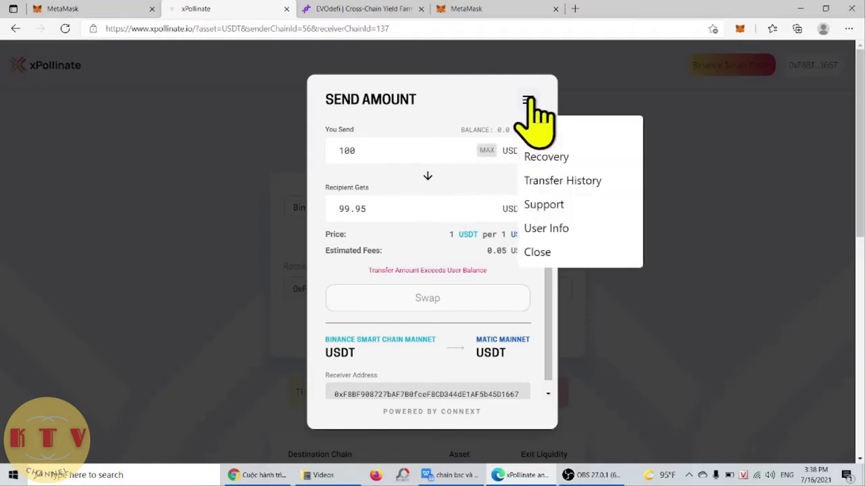
{"action": "left_click", "coordinate": [538, 251]}
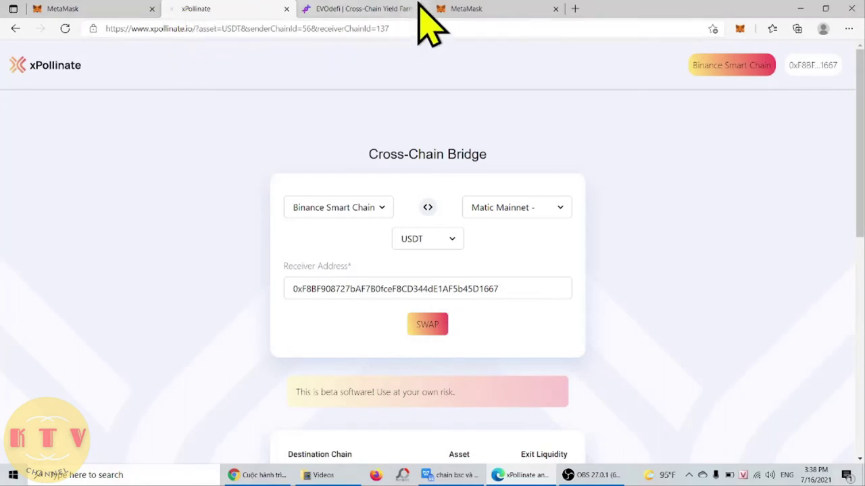
Open EVOdefi's Token Bridge from its website and close the EVOdefi home page
{"action": "left_click", "coordinate": [375, 11]}
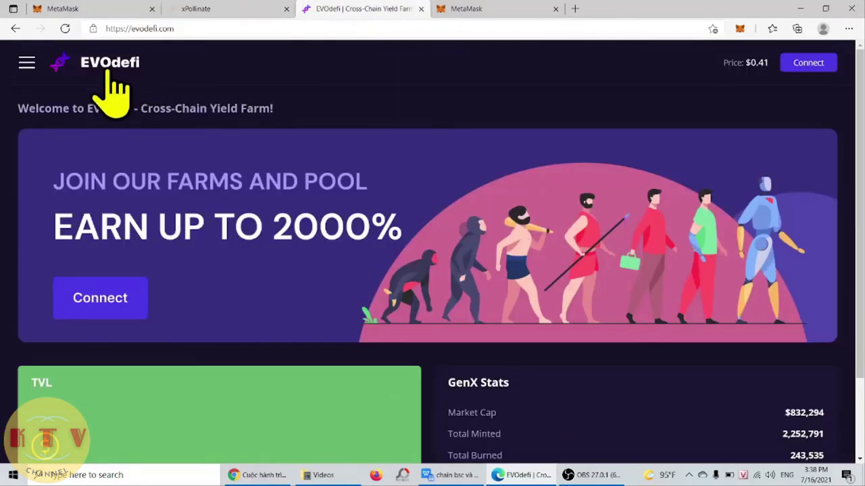
{"action": "left_click", "coordinate": [27, 64]}
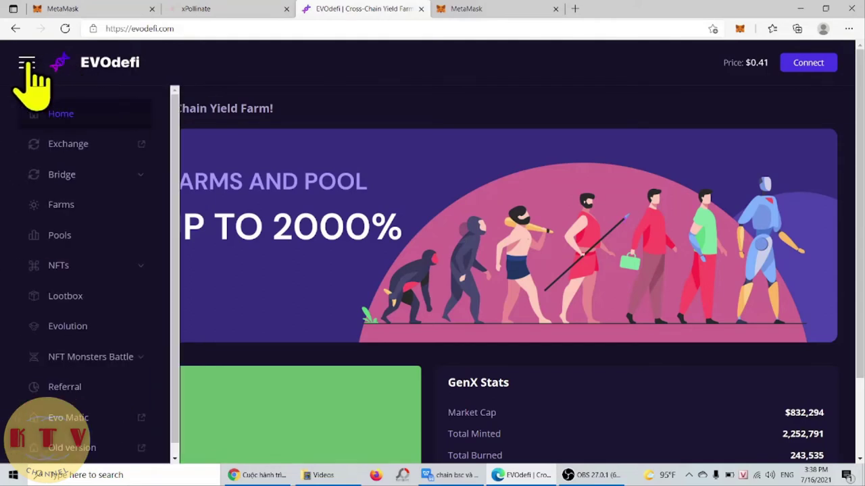
{"action": "left_click", "coordinate": [62, 174]}
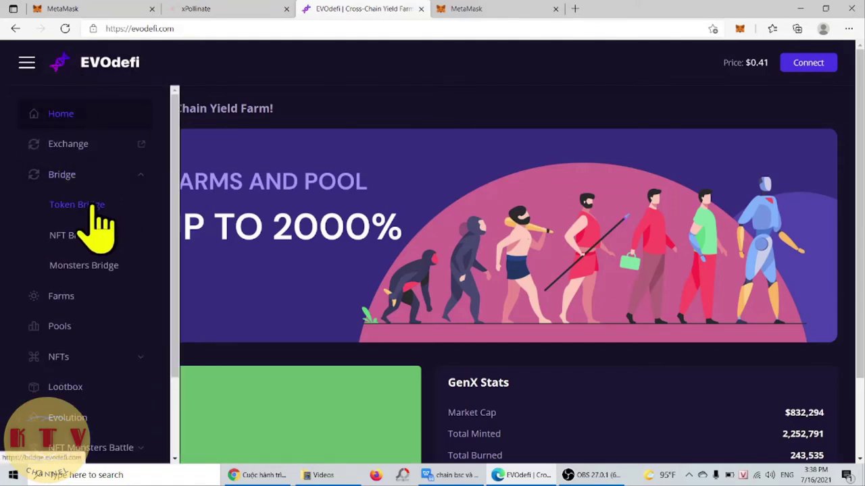
{"action": "left_click", "coordinate": [90, 204]}
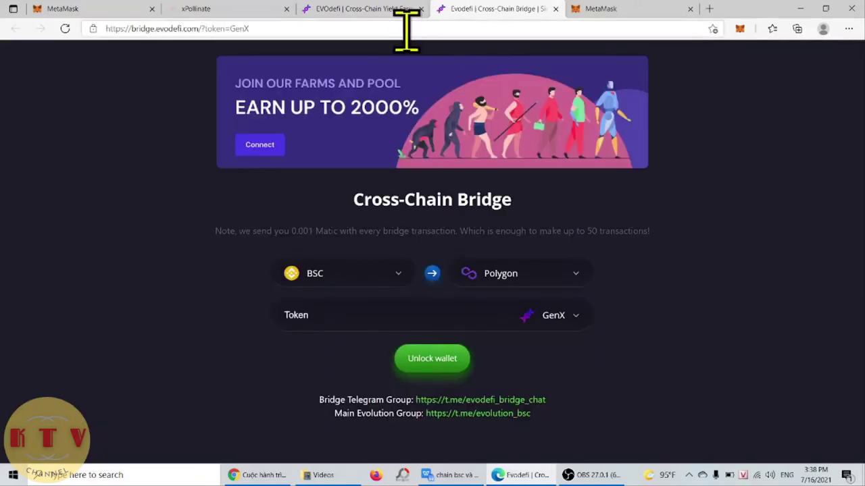
{"action": "left_click", "coordinate": [421, 9]}
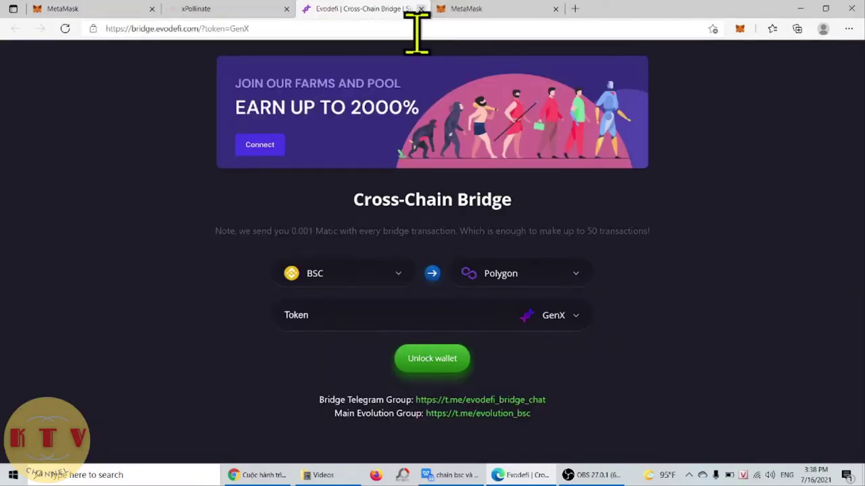
Unlock the EVOdefi bridge with MetaMask and approve the connection to Account 1
{"action": "left_click", "coordinate": [444, 362]}
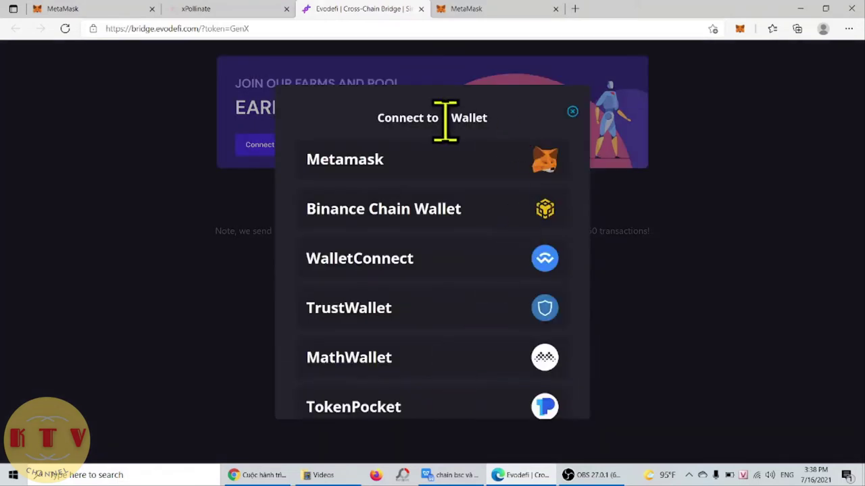
{"action": "left_click", "coordinate": [370, 160]}
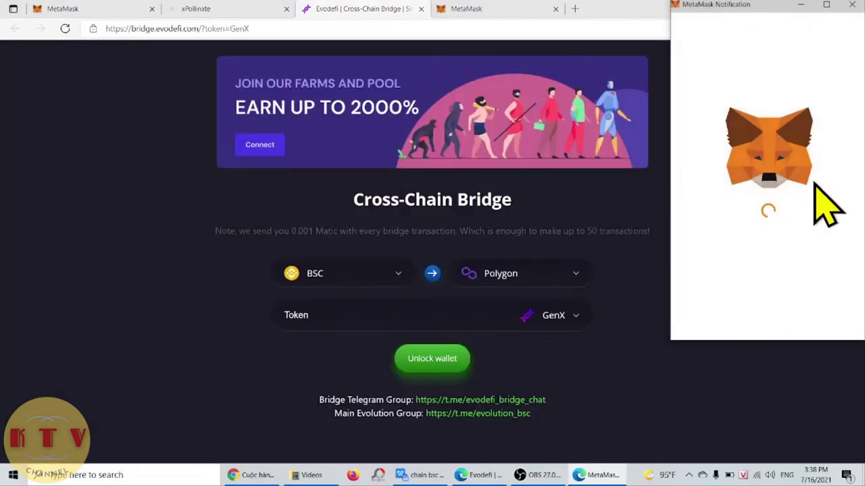
{"action": "left_click", "coordinate": [823, 320]}
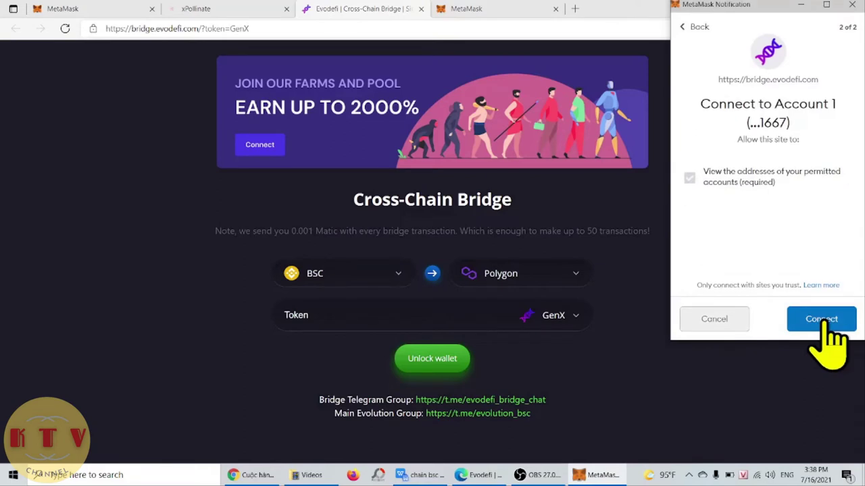
{"action": "left_click", "coordinate": [825, 322]}
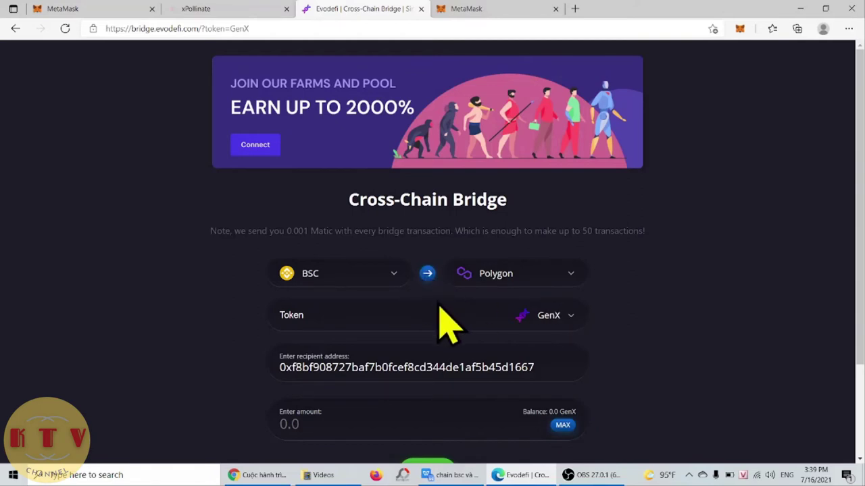
Examine the available tokens, recipient address and amount field for the BSC to Polygon transfer
{"action": "left_click", "coordinate": [567, 316]}
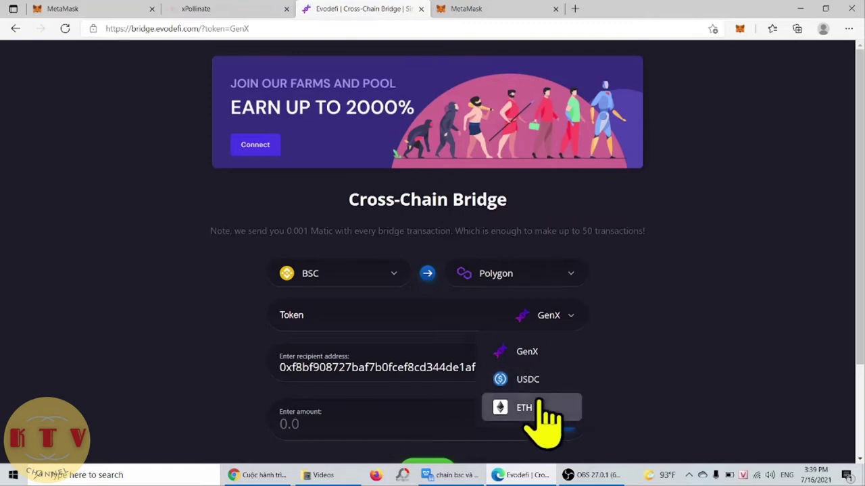
{"action": "left_click", "coordinate": [647, 324]}
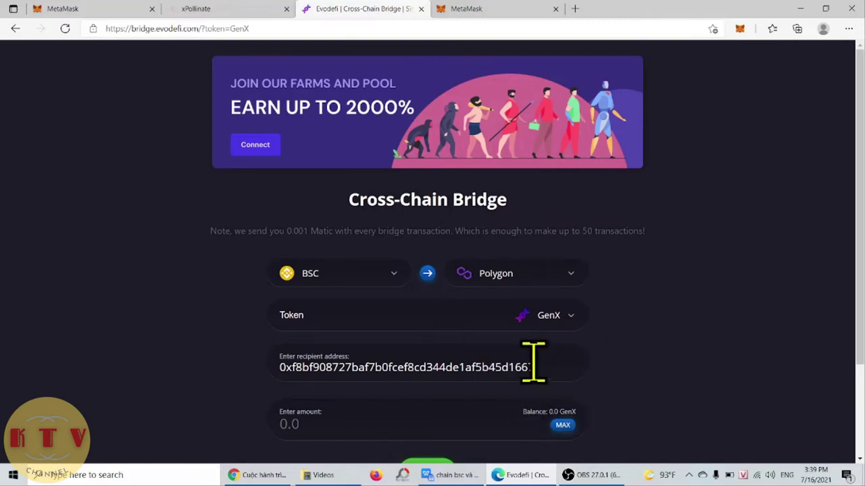
{"action": "left_click_drag", "start_coordinate": [541, 367], "coordinate": [278, 380]}
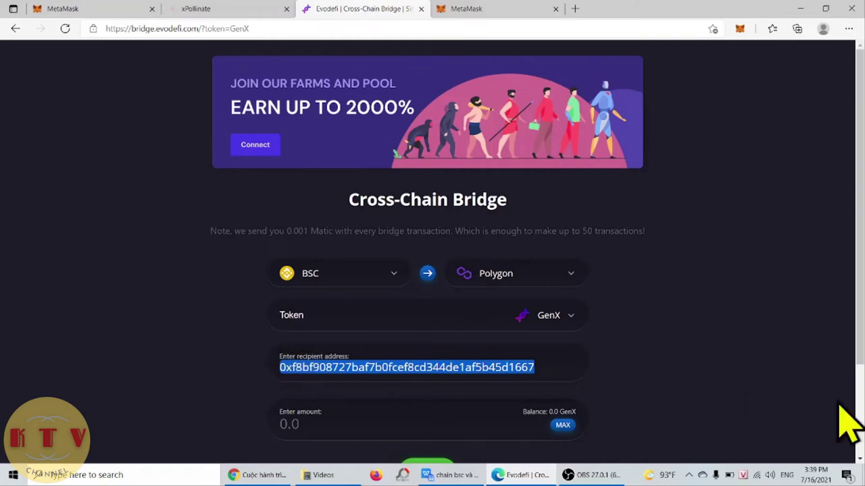
{"action": "scroll", "coordinate": [859, 270], "scroll_direction": "down", "scroll_amount": 1}
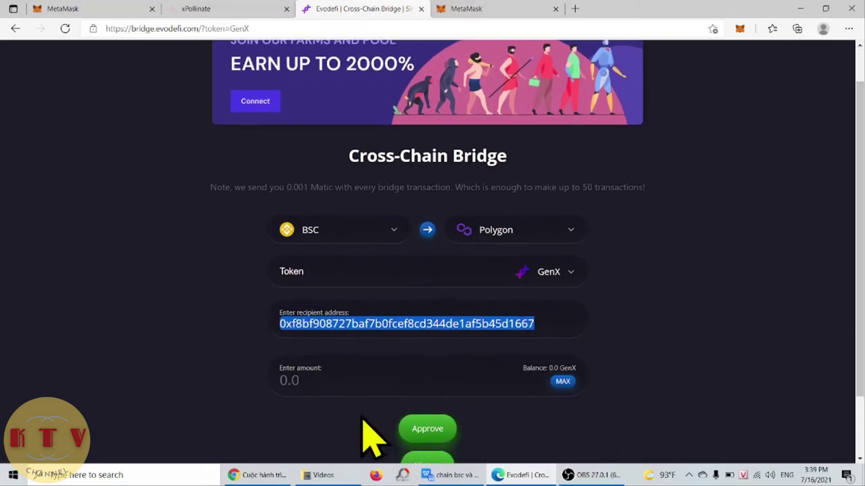
{"action": "left_click", "coordinate": [308, 381]}
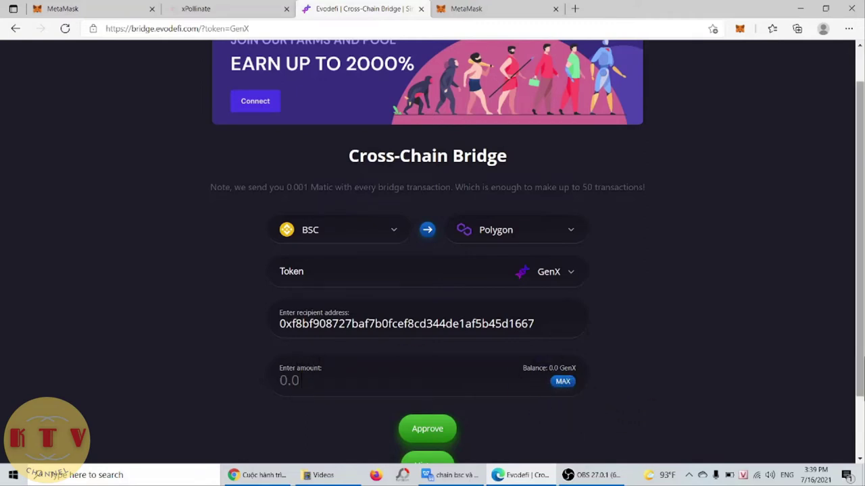
{"action": "scroll", "coordinate": [862, 378], "scroll_direction": "down", "scroll_amount": 1}
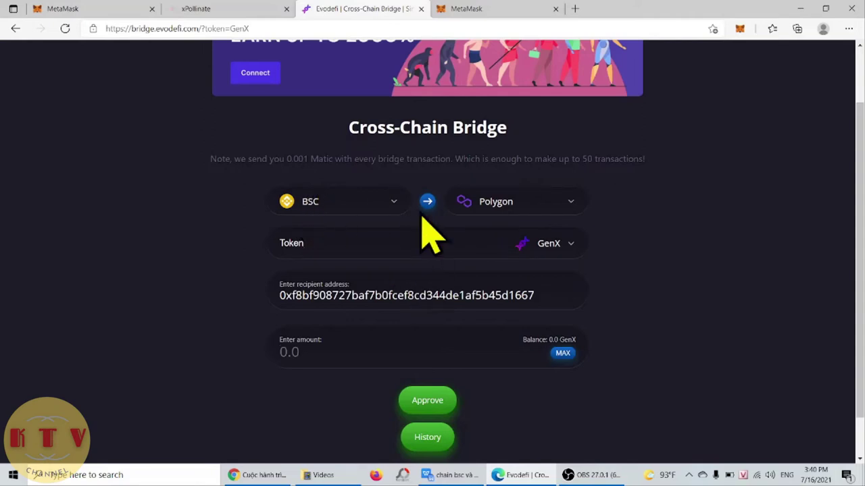
Choose USDC as the token for the BSC to Polygon transfer on EVOdefi
{"action": "left_click", "coordinate": [558, 244]}
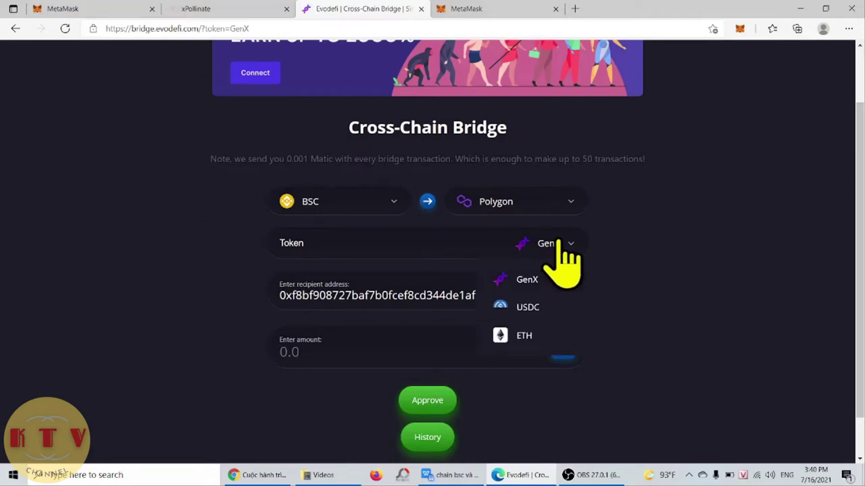
{"action": "left_click", "coordinate": [540, 308]}
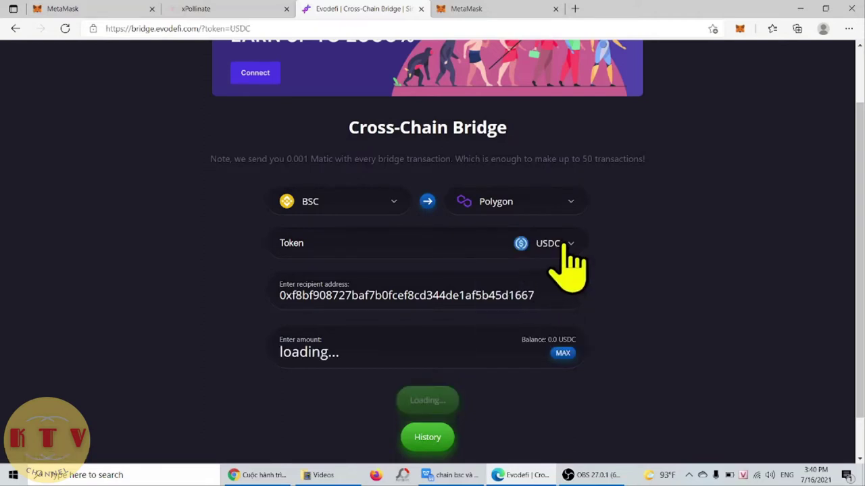
{"action": "left_click", "coordinate": [204, 9]}
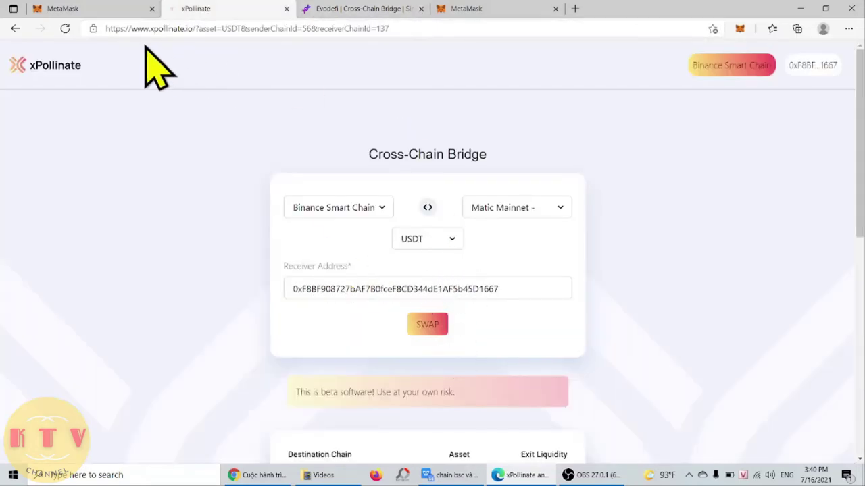
{"action": "left_click", "coordinate": [350, 10]}
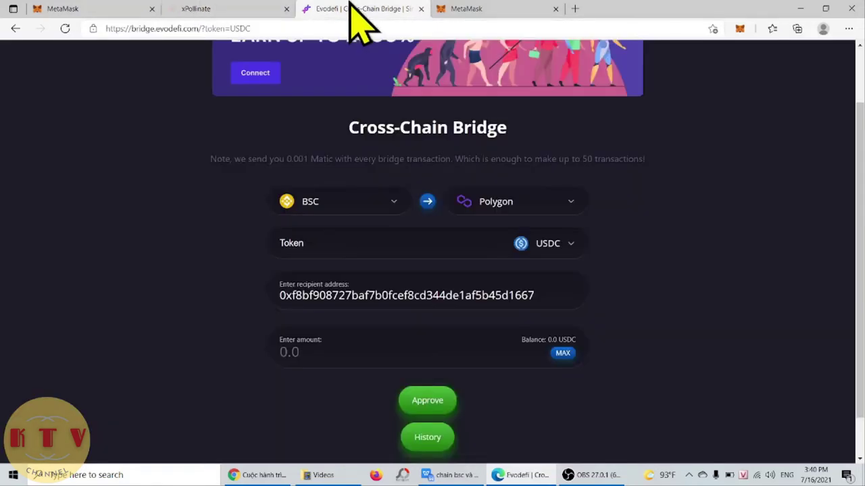
Reverse the bridge direction to Polygon to BSC, reconnect MetaMask and approve its network request
{"action": "left_click", "coordinate": [427, 200]}
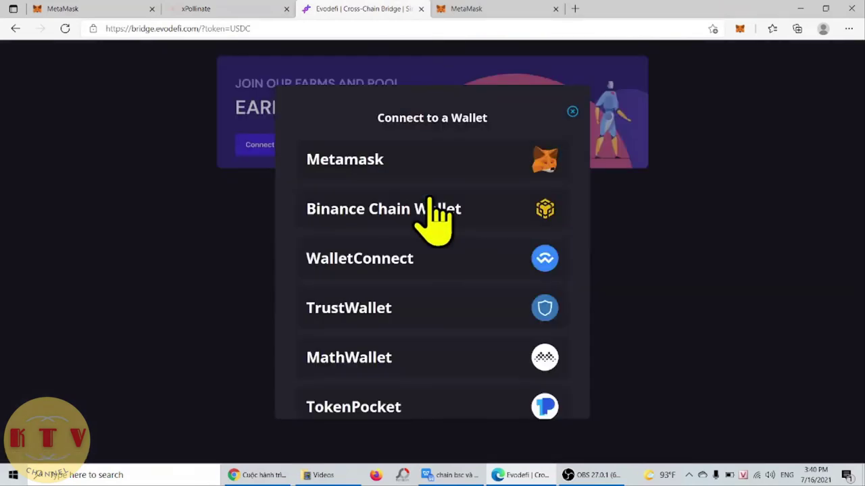
{"action": "left_click", "coordinate": [462, 174]}
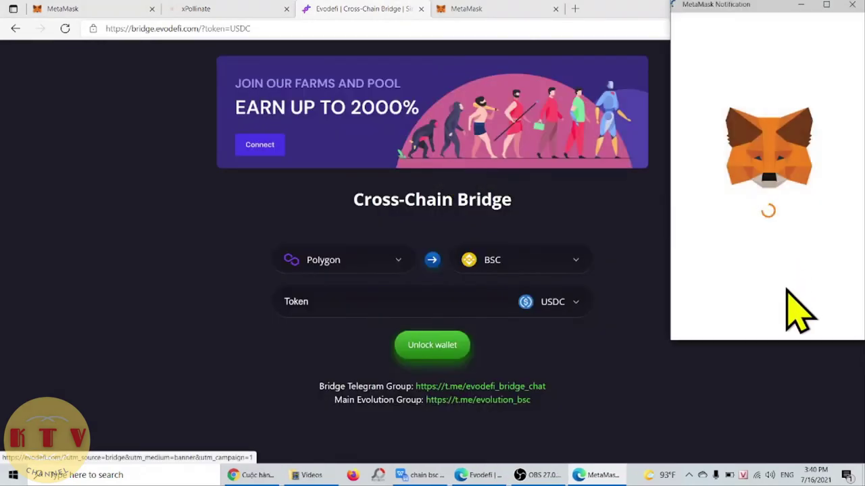
{"action": "left_click", "coordinate": [822, 319]}
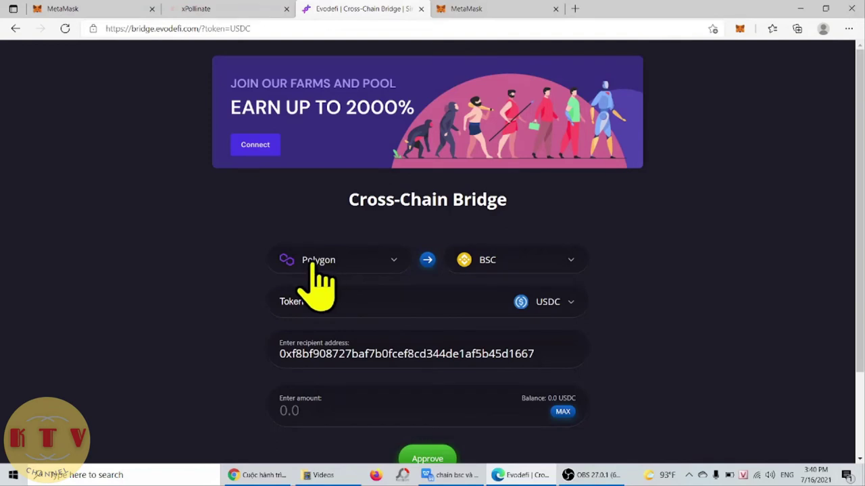
Examine the token options, recipient address and remaining form fields for the Polygon to BSC transfer
{"action": "left_click", "coordinate": [576, 302]}
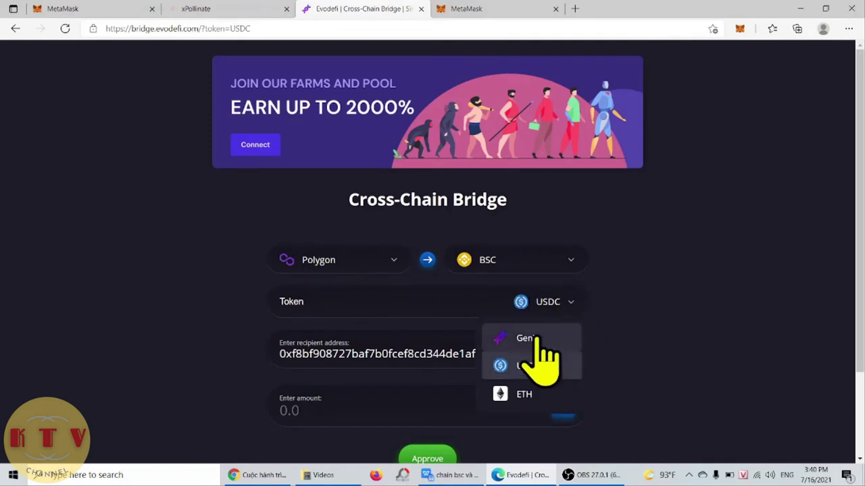
{"action": "left_click", "coordinate": [650, 284]}
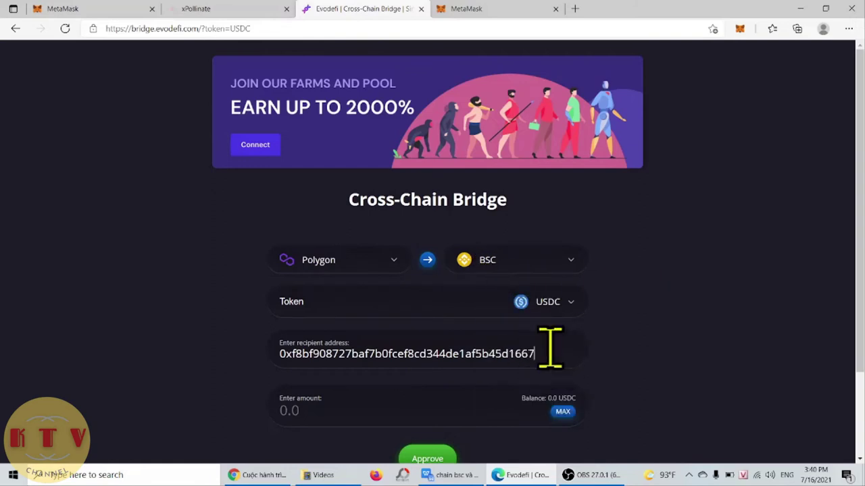
{"action": "left_click_drag", "start_coordinate": [551, 347], "coordinate": [322, 352]}
{"action": "left_click", "coordinate": [427, 304]}
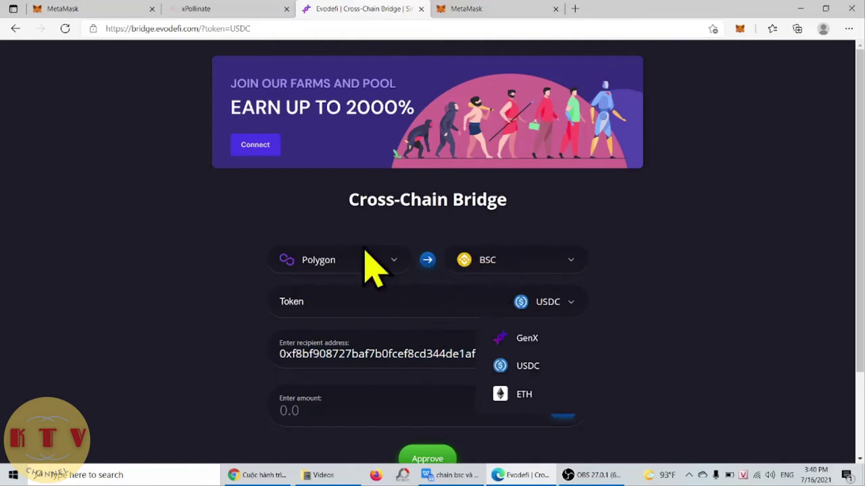
{"action": "left_click", "coordinate": [763, 331]}
{"action": "scroll", "coordinate": [685, 367], "scroll_direction": "down", "scroll_amount": 1}
{"action": "scroll", "coordinate": [684, 368], "scroll_direction": "up", "scroll_amount": 1}
{"action": "scroll", "coordinate": [648, 324], "scroll_direction": "down", "scroll_amount": 1}
{"action": "scroll", "coordinate": [633, 309], "scroll_direction": "up", "scroll_amount": 1}
{"action": "left_click", "coordinate": [497, 8]}
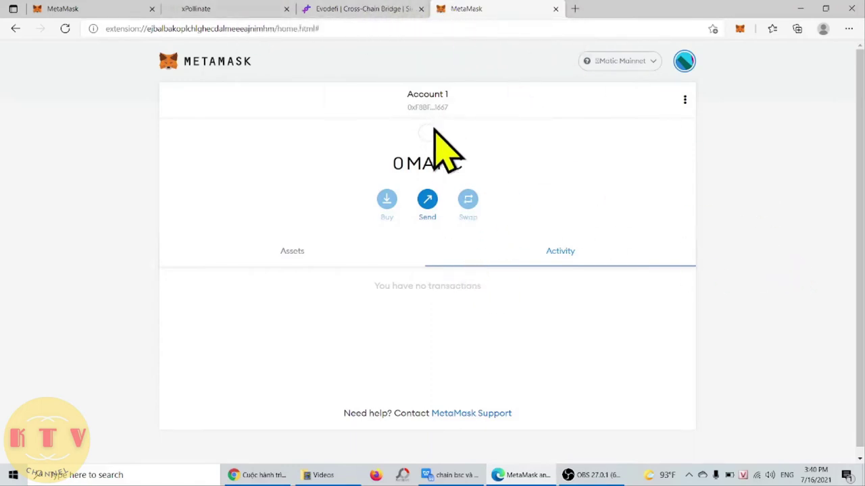
{"action": "left_click", "coordinate": [243, 9]}
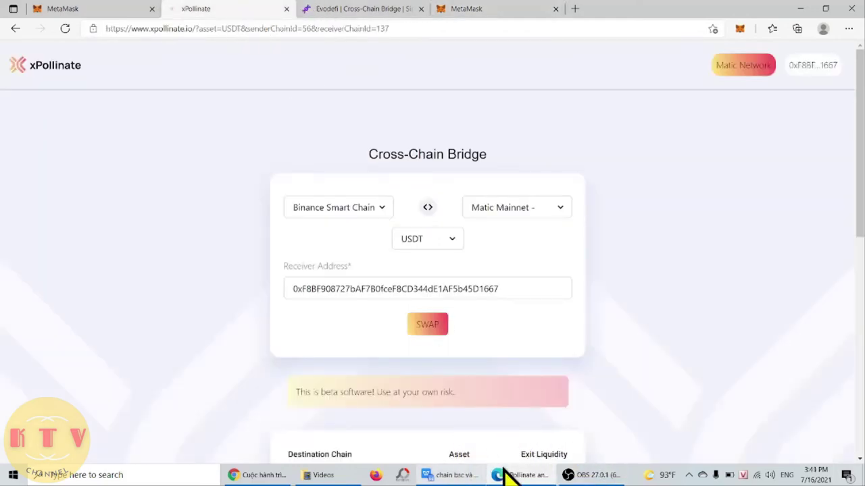
{"action": "left_click", "coordinate": [454, 476]}
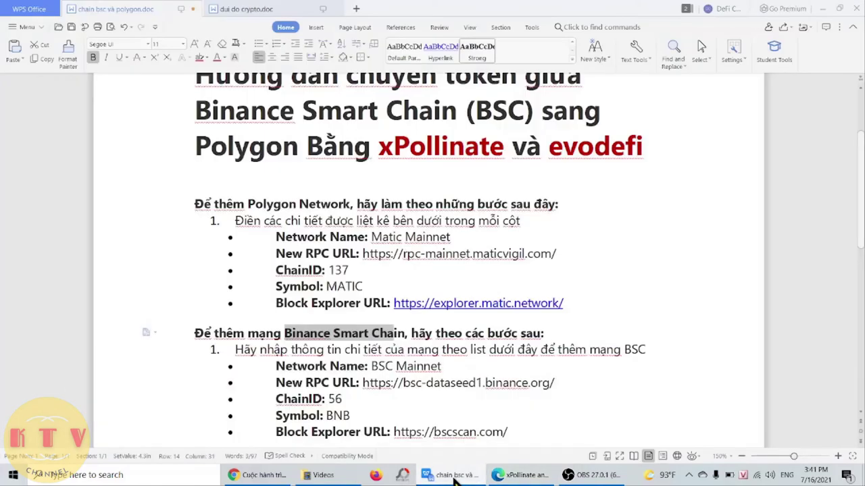
{"action": "left_click", "coordinate": [669, 295]}
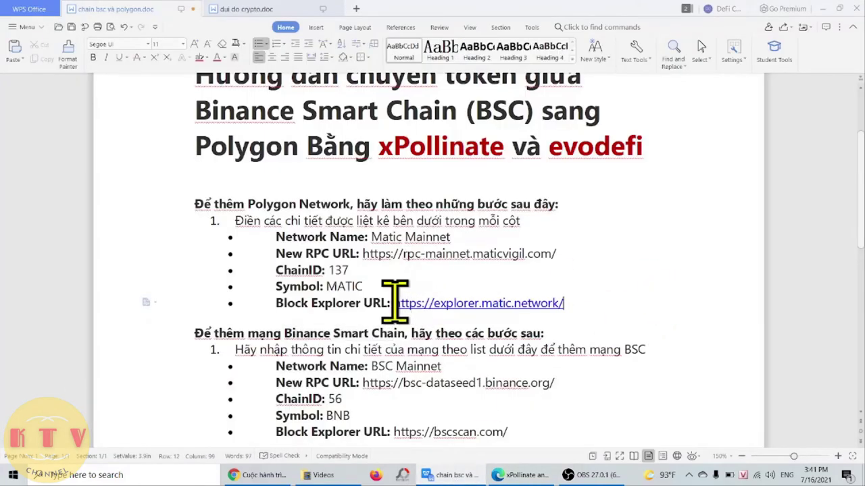
{"action": "left_click_drag", "start_coordinate": [394, 303], "coordinate": [579, 303]}
{"action": "right_click", "coordinate": [537, 303]}
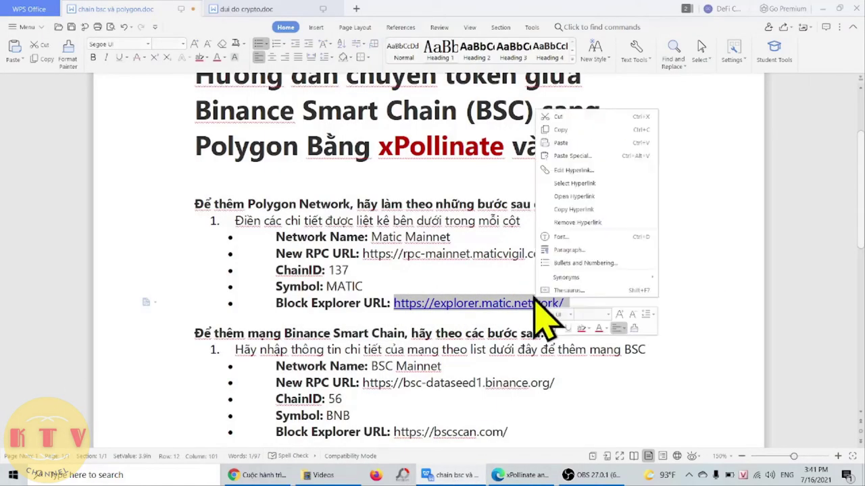
{"action": "left_click", "coordinate": [567, 129]}
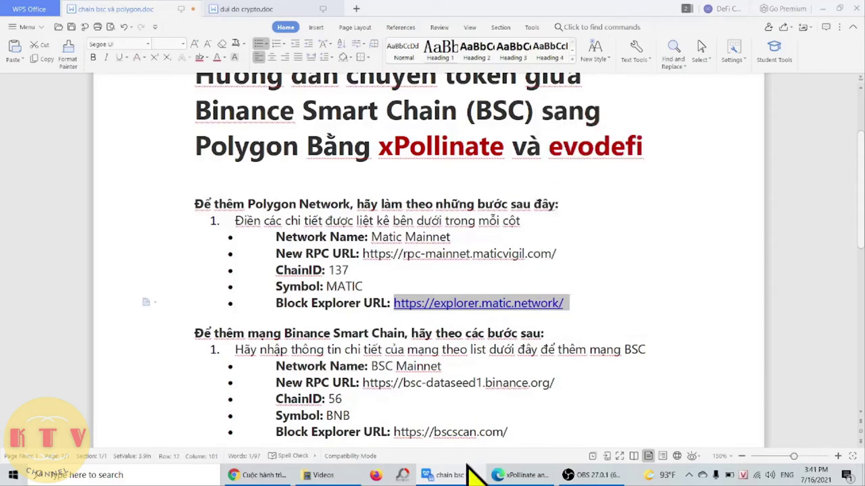
Switch back to the browser and open the copied Polygon block explorer address in a new tab
{"action": "left_click", "coordinate": [520, 475]}
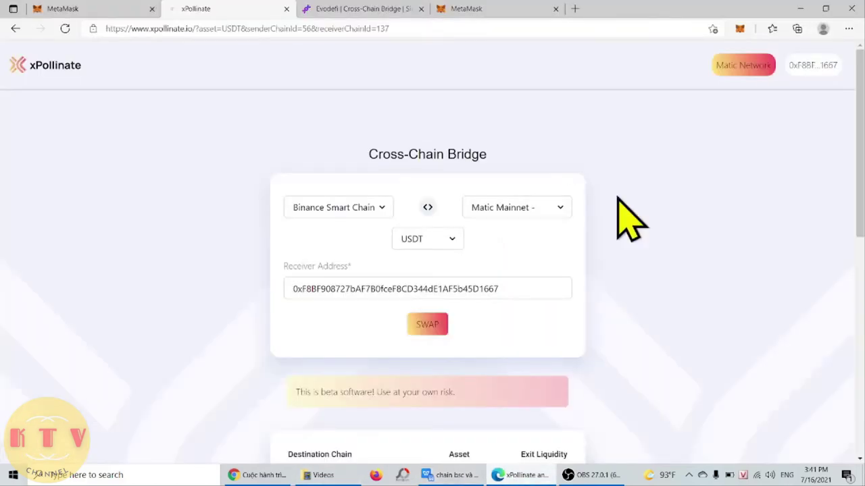
{"action": "left_click", "coordinate": [575, 9]}
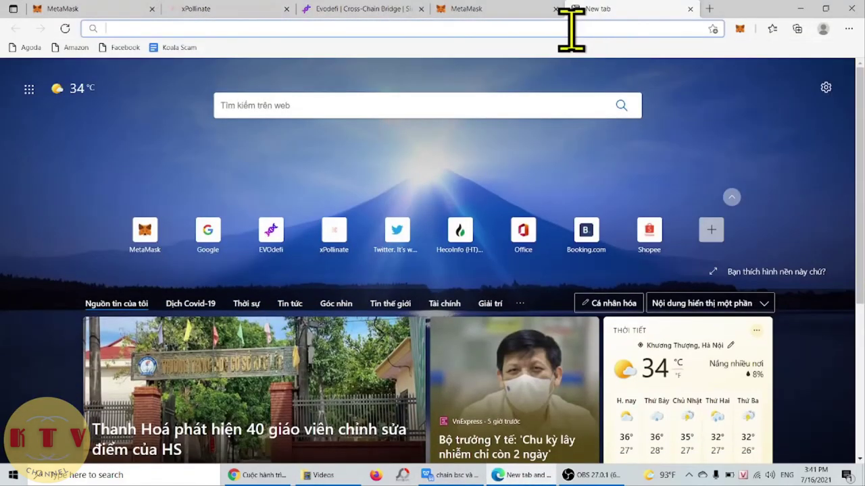
{"action": "key", "text": "ctrl+v"}
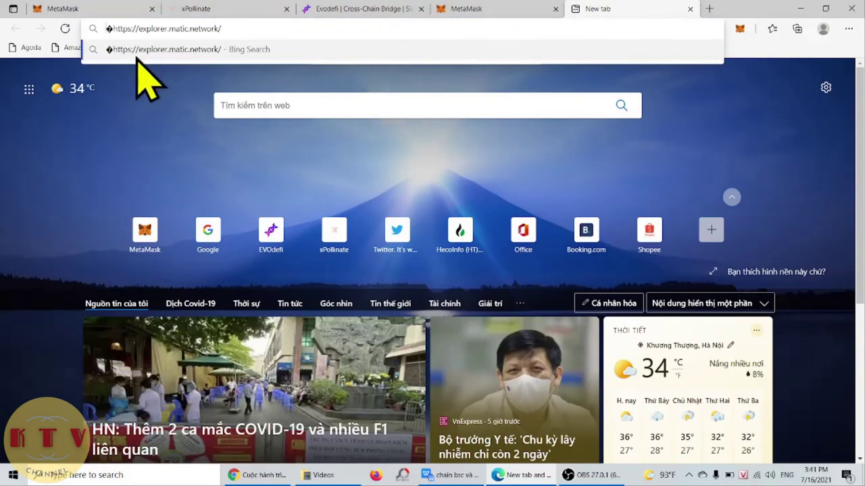
{"action": "key", "text": "Return"}
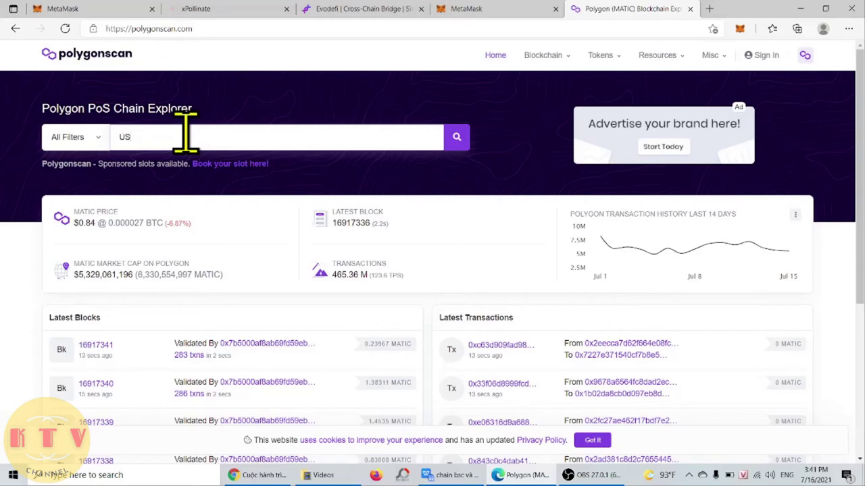
Search Polygonscan for USDC and open the USD Coin (PoS) token page to copy its contract address
{"action": "left_click", "coordinate": [186, 133]}
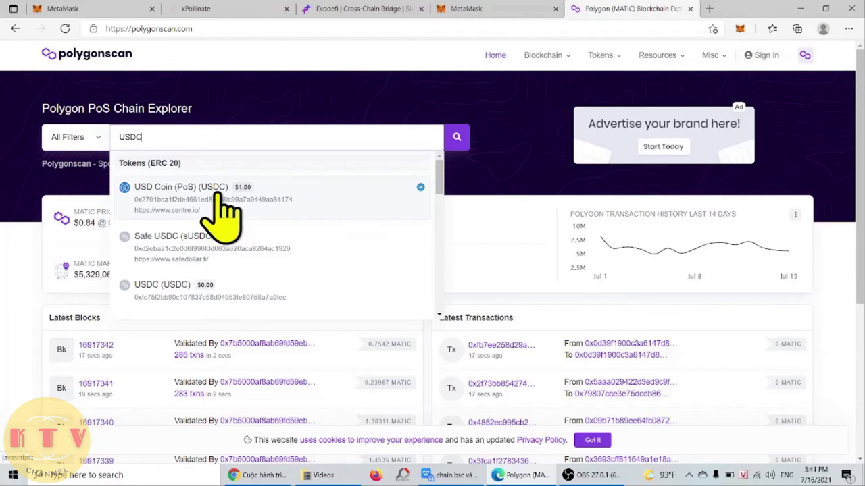
{"action": "left_click", "coordinate": [206, 193]}
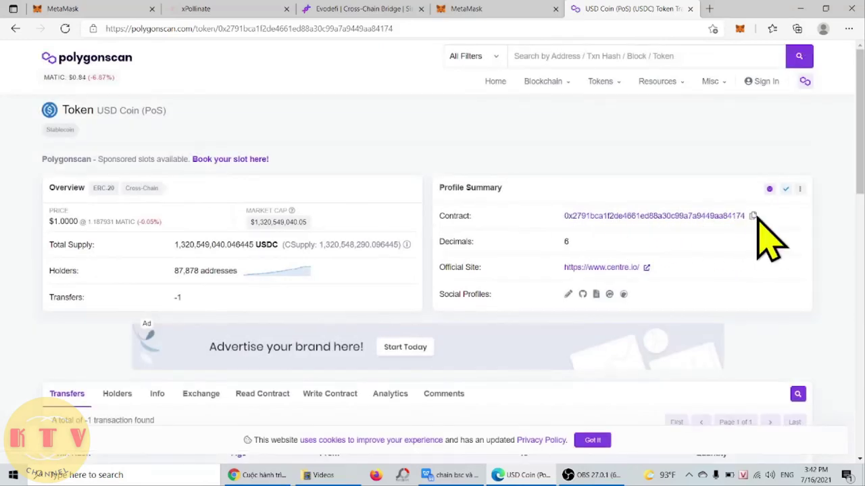
Add USDC to MetaMask on Matic Mainnet as a custom token using the copied contract address, and return to the account's asset list
{"action": "left_click", "coordinate": [506, 10]}
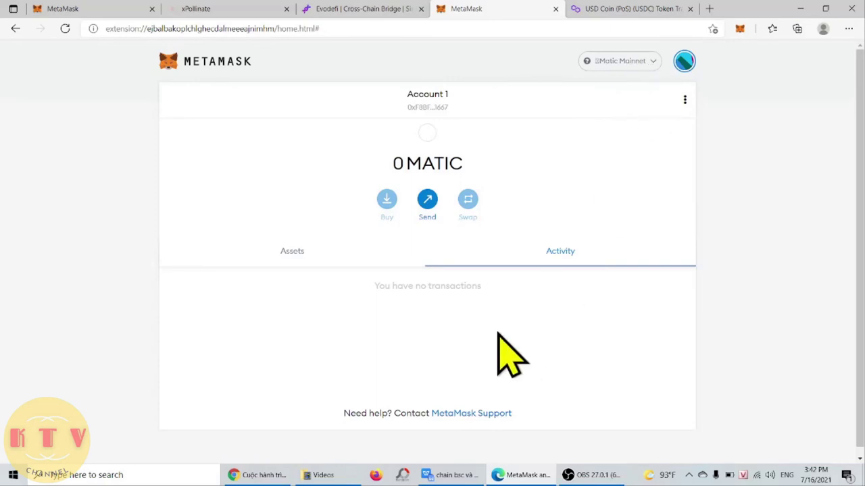
{"action": "scroll", "coordinate": [598, 292], "scroll_direction": "down", "scroll_amount": 1}
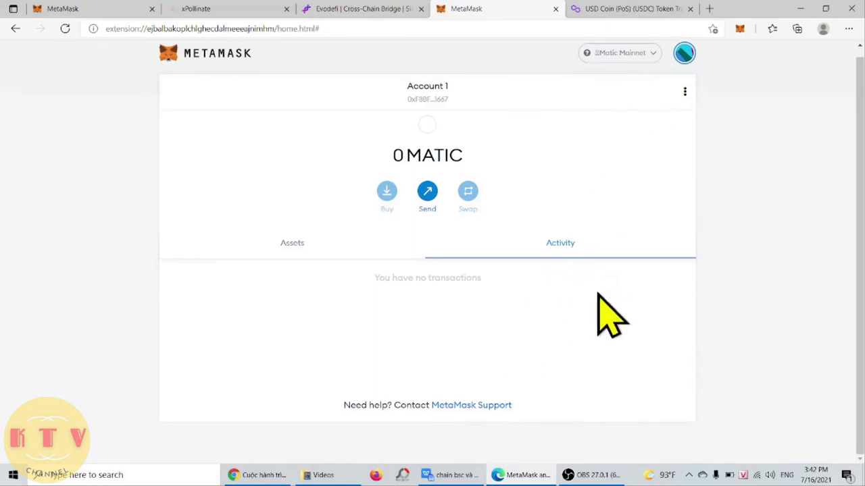
{"action": "left_click", "coordinate": [292, 244]}
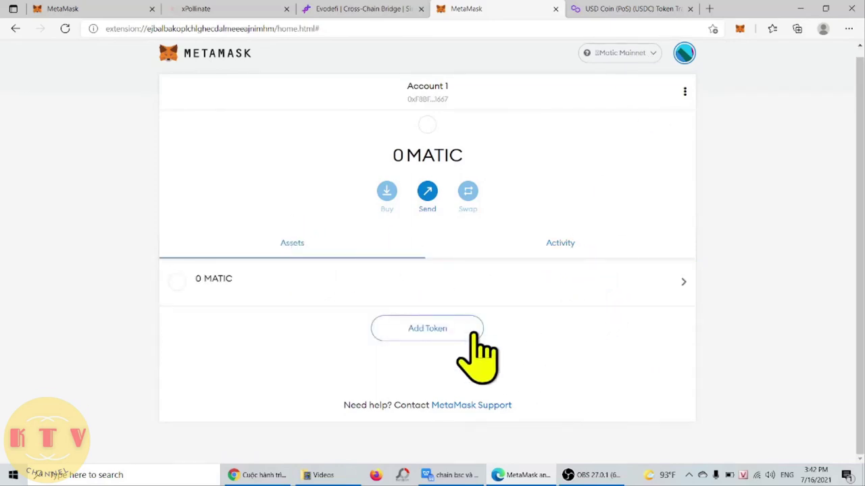
{"action": "left_click", "coordinate": [439, 331]}
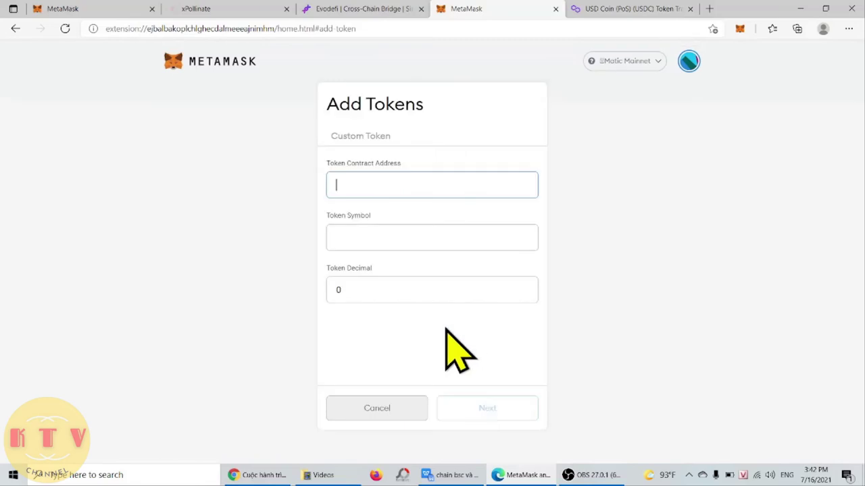
{"action": "right_click", "coordinate": [386, 184]}
{"action": "left_click", "coordinate": [434, 297]}
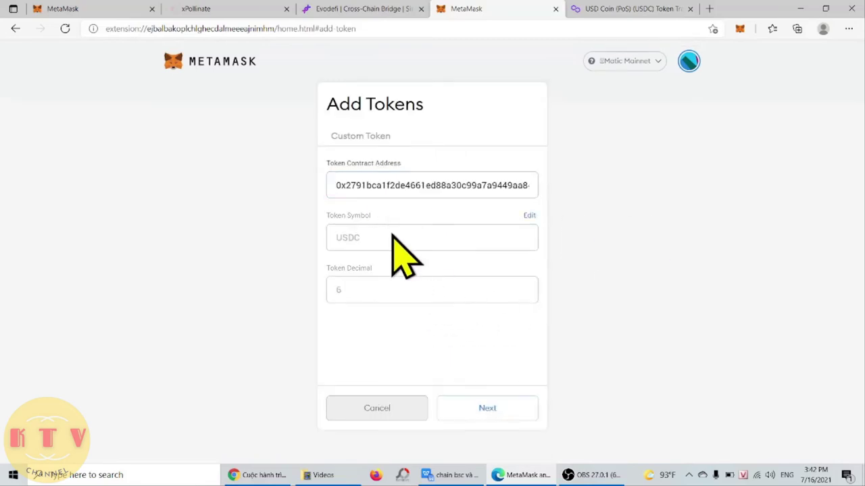
{"action": "left_click", "coordinate": [497, 409]}
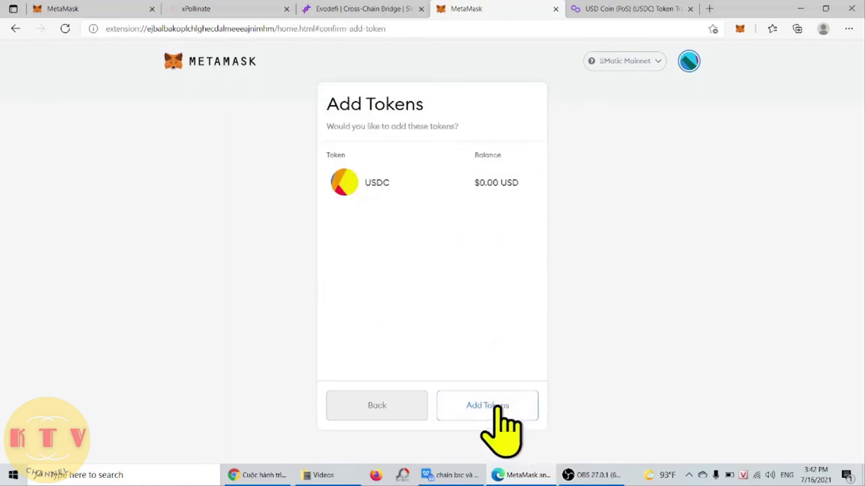
{"action": "left_click", "coordinate": [507, 407]}
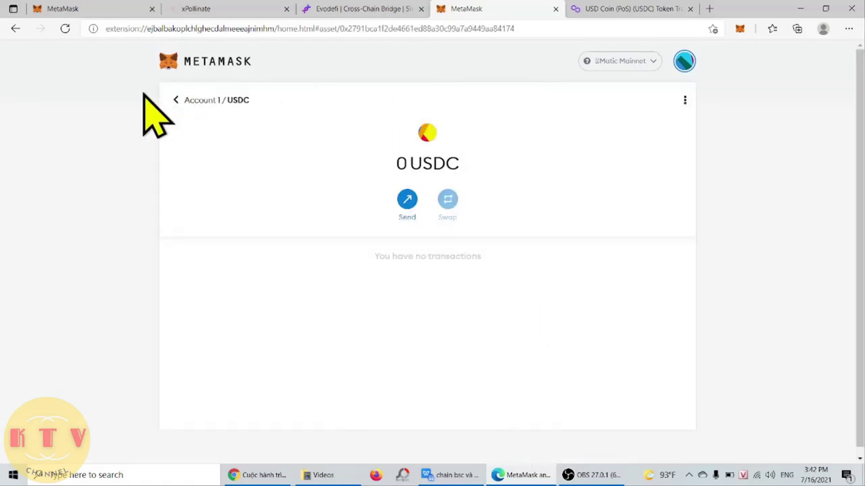
{"action": "left_click", "coordinate": [180, 100]}
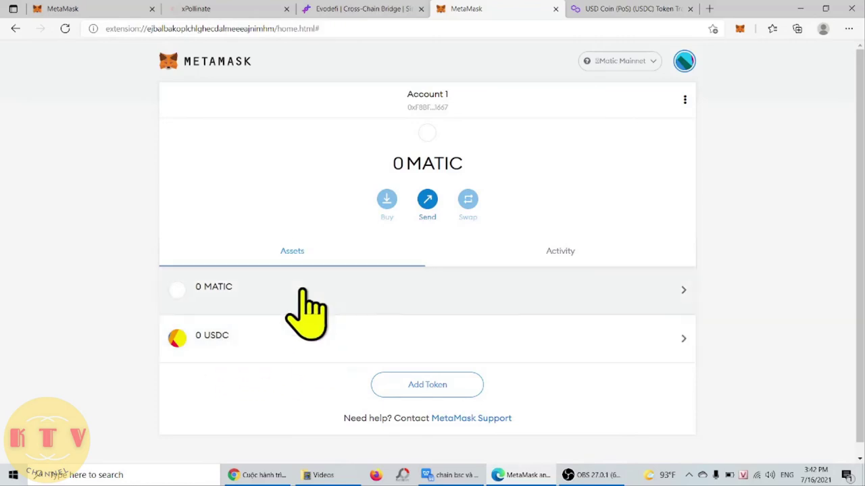
Review the tokens selected on the EVOdefi and xPollinate bridges and compare them with the MetaMask asset list
{"action": "left_click", "coordinate": [377, 8]}
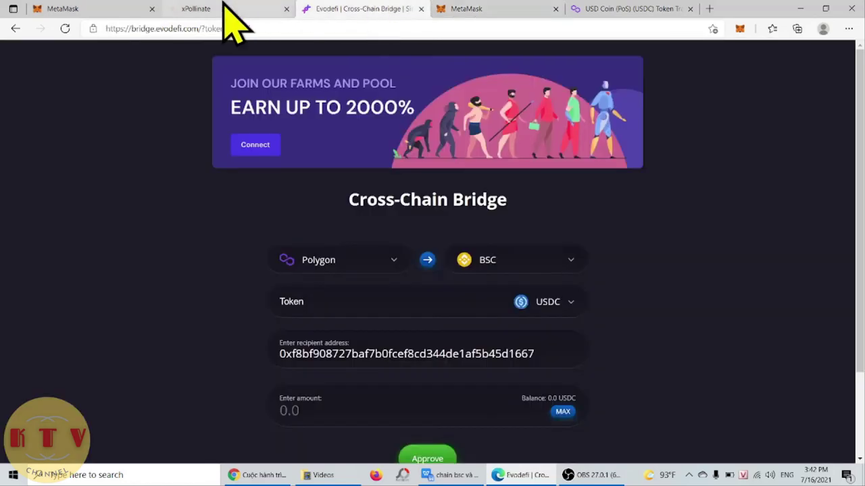
{"action": "left_click", "coordinate": [226, 8]}
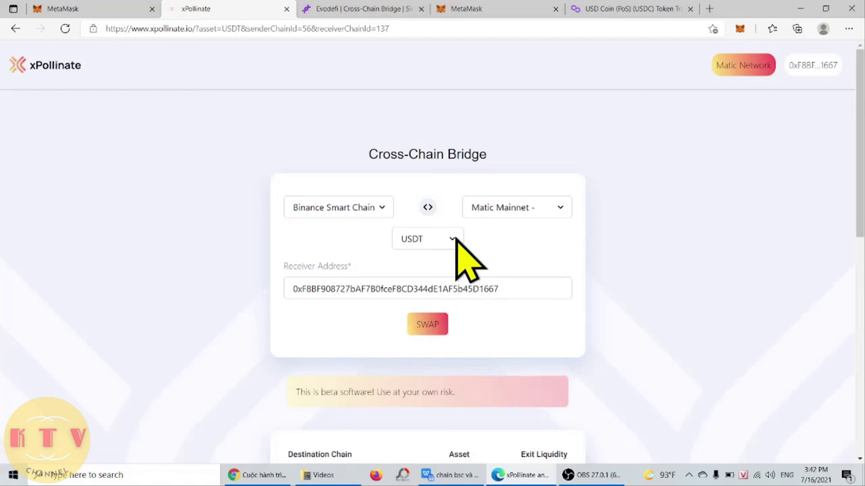
{"action": "left_click", "coordinate": [507, 10]}
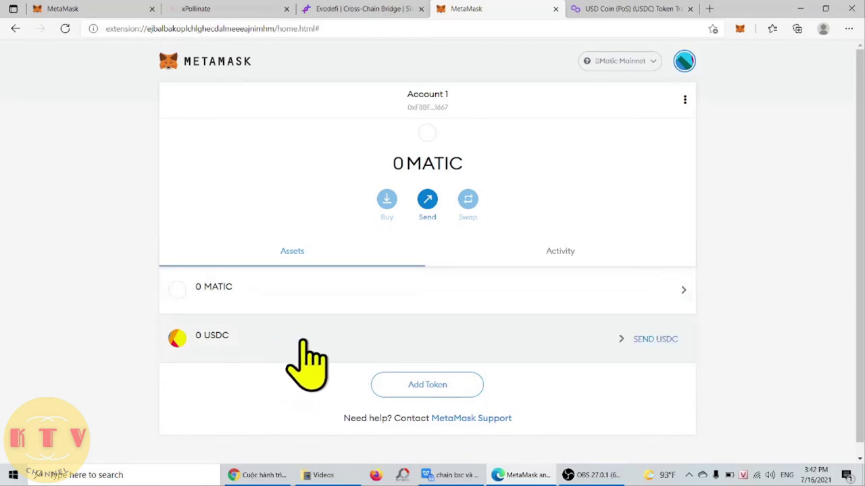
{"action": "left_click", "coordinate": [708, 9]}
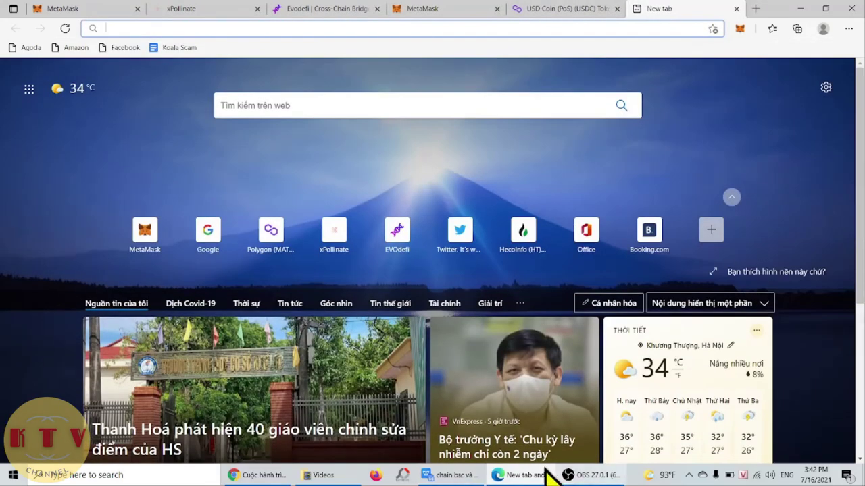
{"action": "left_click", "coordinate": [436, 475]}
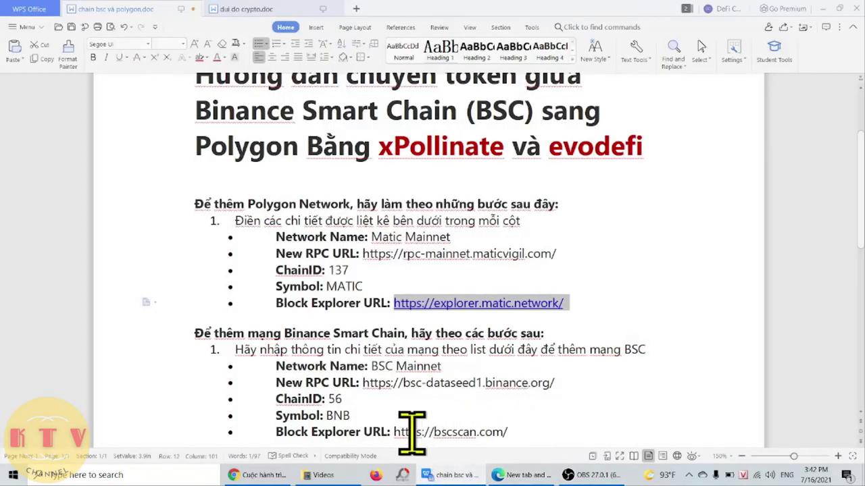
{"action": "left_click_drag", "start_coordinate": [395, 432], "coordinate": [505, 431]}
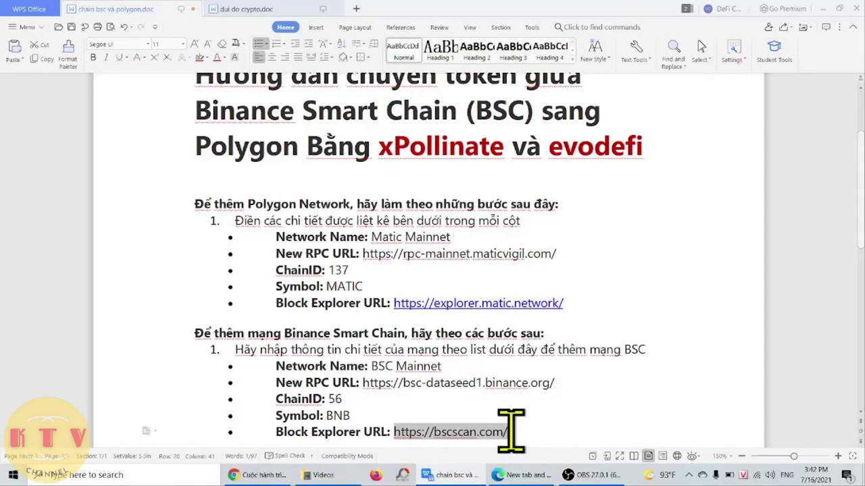
{"action": "right_click", "coordinate": [511, 432]}
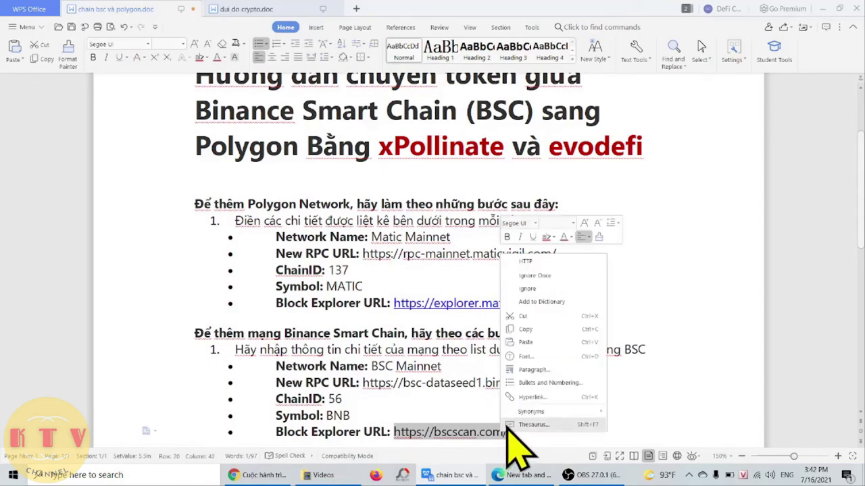
{"action": "left_click", "coordinate": [542, 329]}
Look up the copied BscScan address in the new browser tab and open the Binance (BNB) Blockchain Explorer result
{"action": "left_click", "coordinate": [527, 475]}
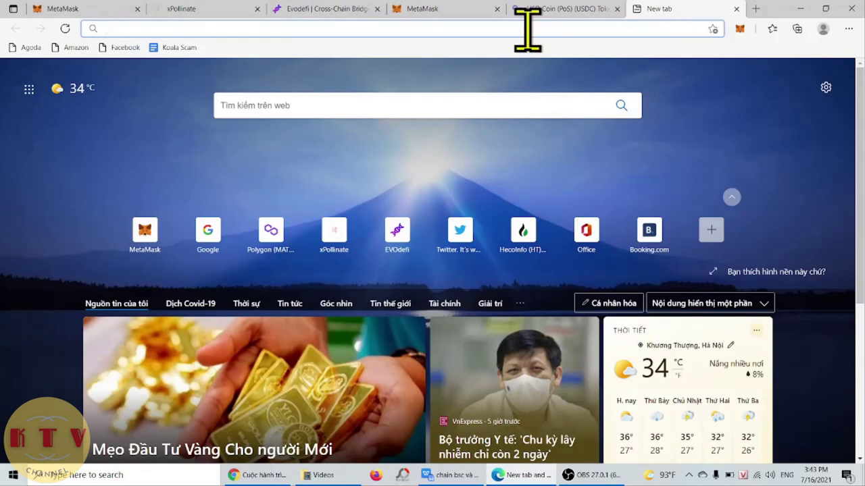
{"action": "key", "text": "ctrl+v"}
{"action": "key", "text": "Return"}
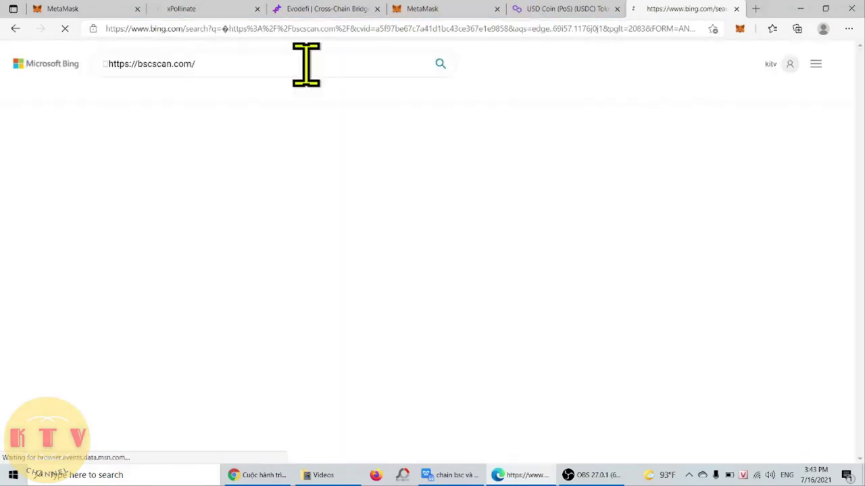
{"action": "left_click", "coordinate": [256, 29]}
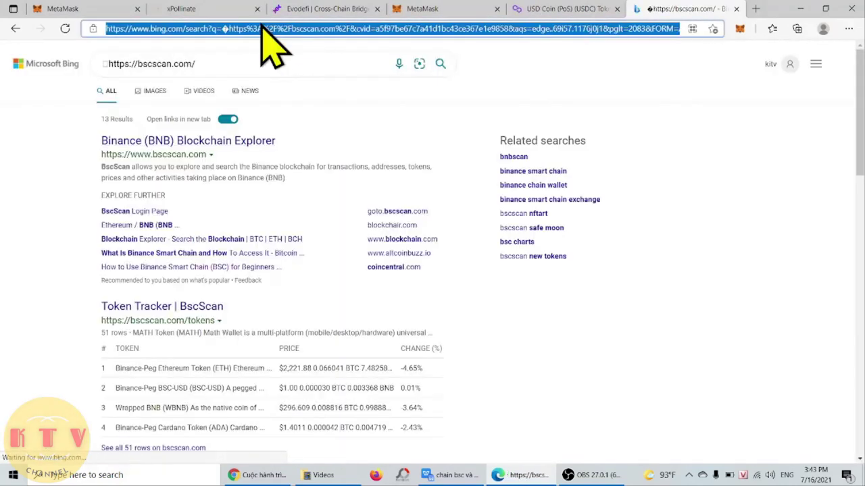
{"action": "left_click", "coordinate": [189, 143]}
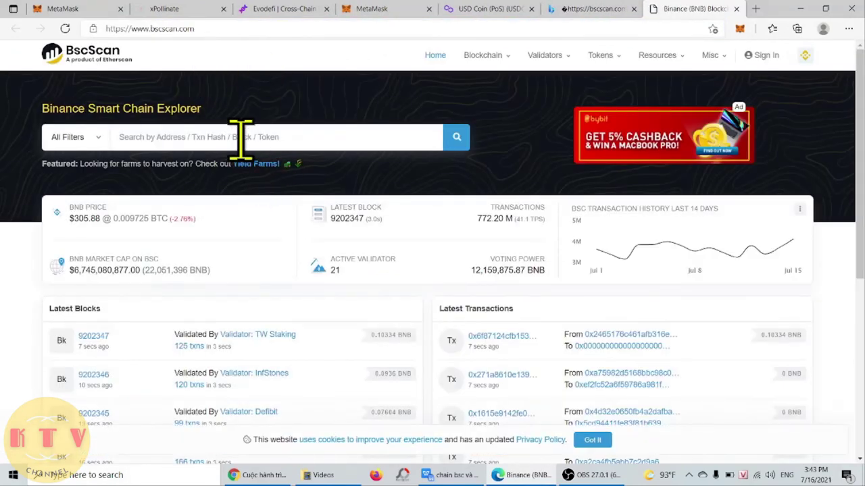
Search BscScan for USDT and for USDC, and open the Binance-Peg USD Coin token page
{"action": "left_click", "coordinate": [240, 140]}
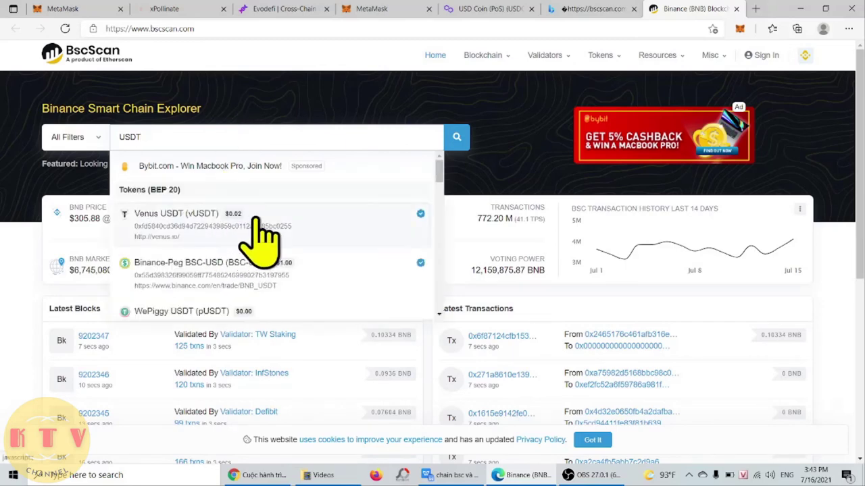
{"action": "scroll", "coordinate": [270, 284], "scroll_direction": "down", "scroll_amount": 1}
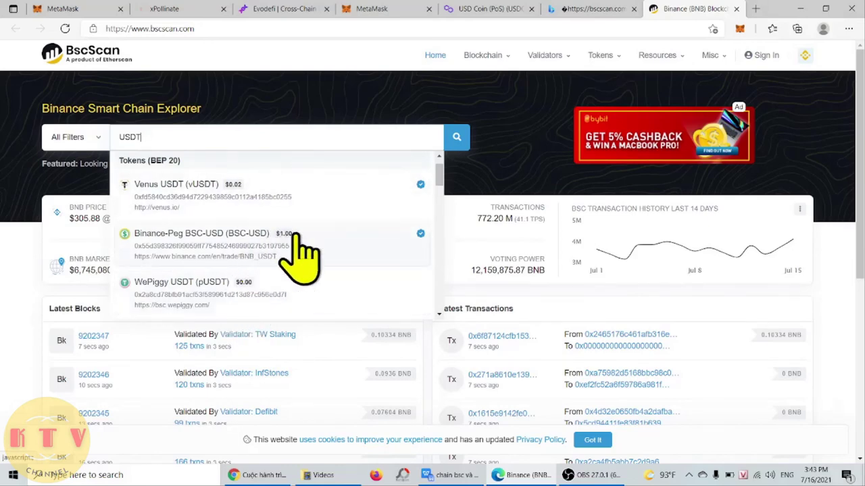
{"action": "mouse_move", "coordinate": [442, 178]}
{"action": "left_mouse_down"}
{"action": "mouse_move", "coordinate": [444, 187]}
{"action": "mouse_move", "coordinate": [441, 170]}
{"action": "mouse_move", "coordinate": [446, 177]}
{"action": "left_mouse_up"}
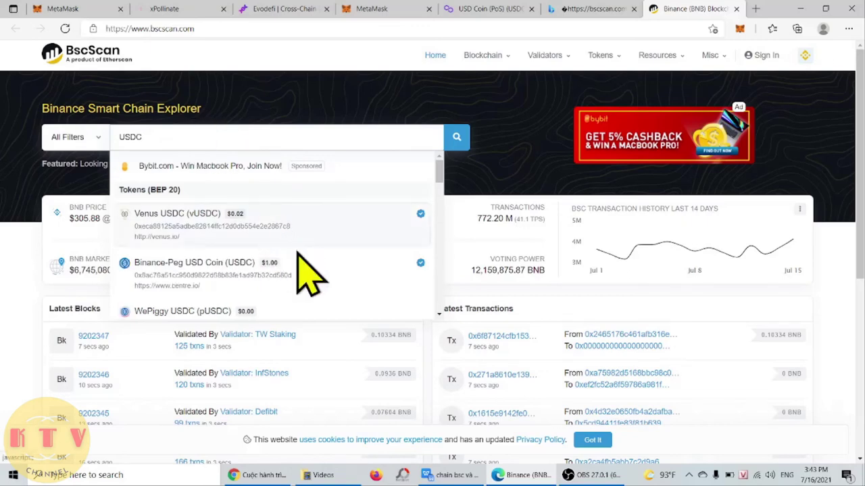
{"action": "left_click", "coordinate": [223, 267]}
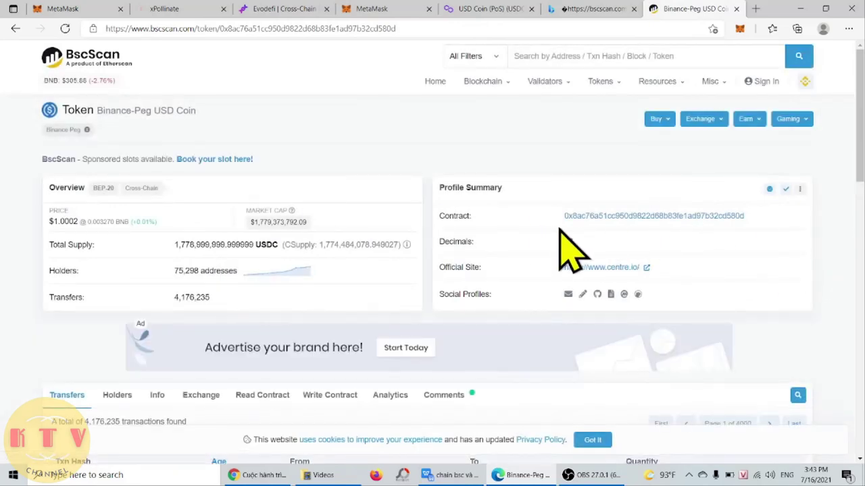
Copy the Binance-Peg USD Coin contract address from BscScan and switch the MetaMask wallet to BSC Mainnet
{"action": "mouse_move", "coordinate": [751, 216]}
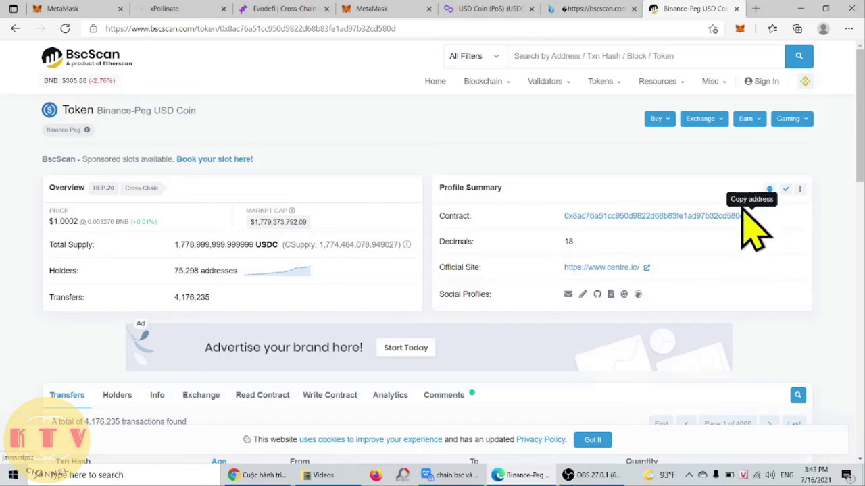
{"action": "left_click", "coordinate": [374, 10]}
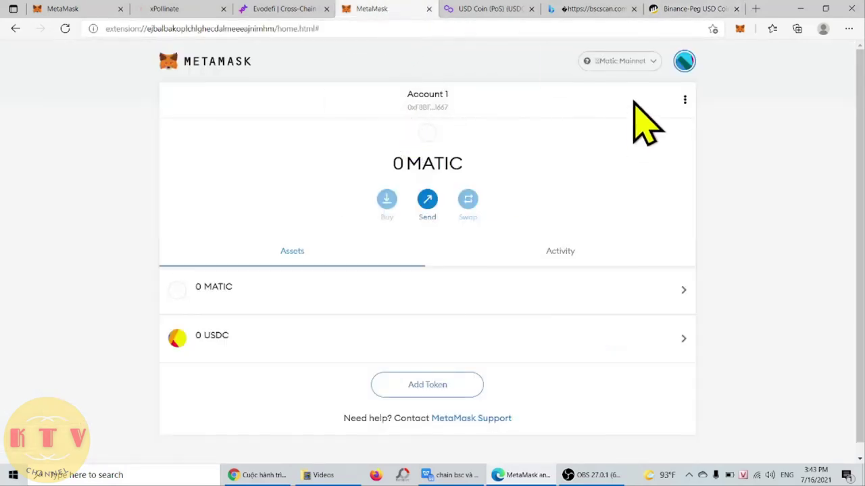
{"action": "left_click", "coordinate": [638, 61]}
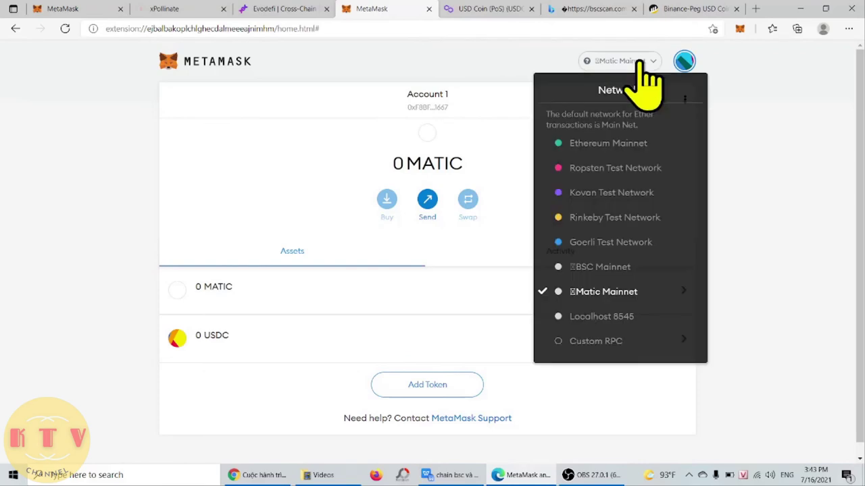
{"action": "left_click", "coordinate": [619, 266]}
Add USDC as a custom token on BSC Mainnet using the copied contract address, and return to the account's asset list
{"action": "left_click", "coordinate": [431, 336]}
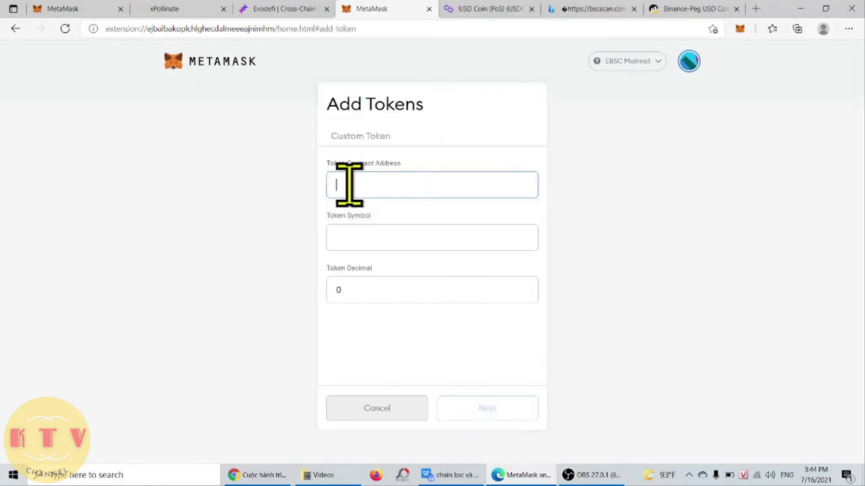
{"action": "right_click", "coordinate": [348, 184]}
{"action": "left_click", "coordinate": [391, 295]}
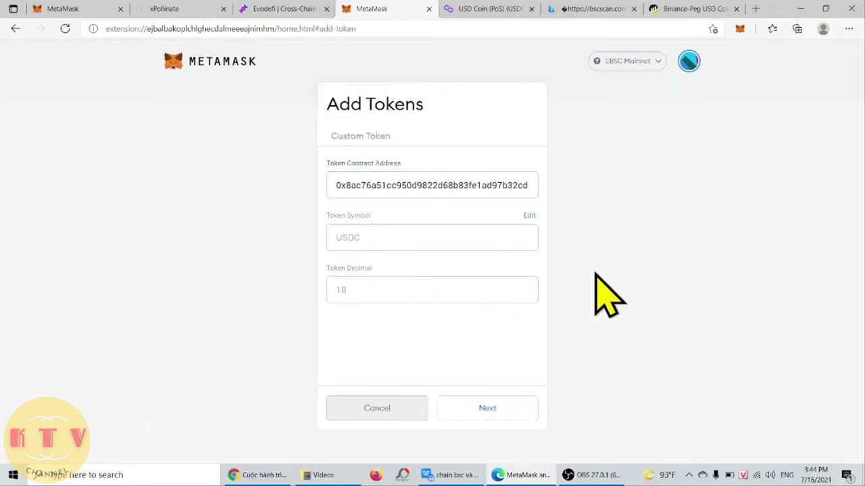
{"action": "left_click", "coordinate": [503, 408]}
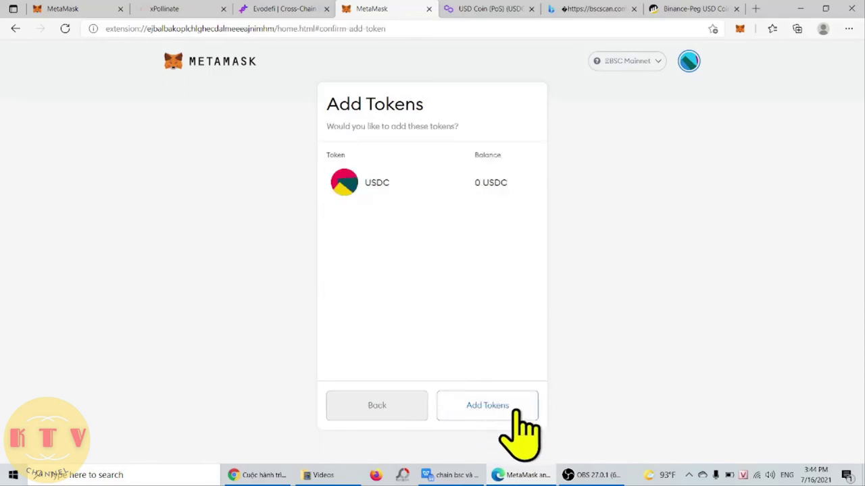
{"action": "left_click", "coordinate": [513, 408]}
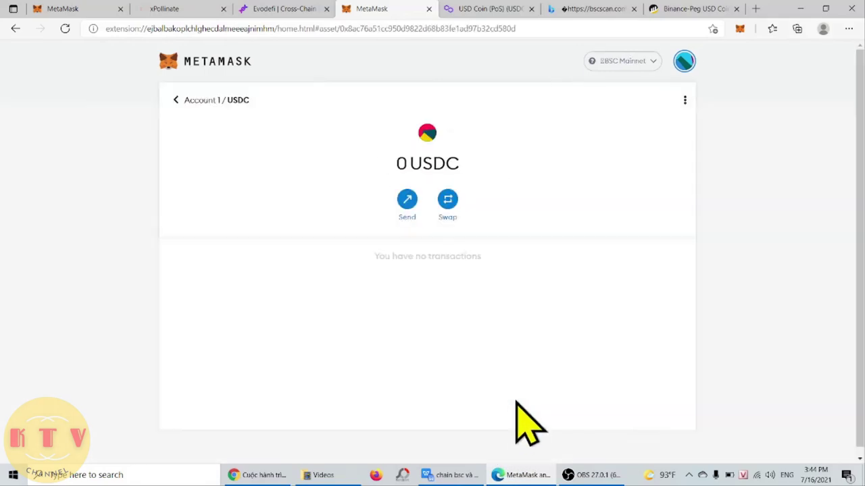
{"action": "left_click", "coordinate": [173, 99]}
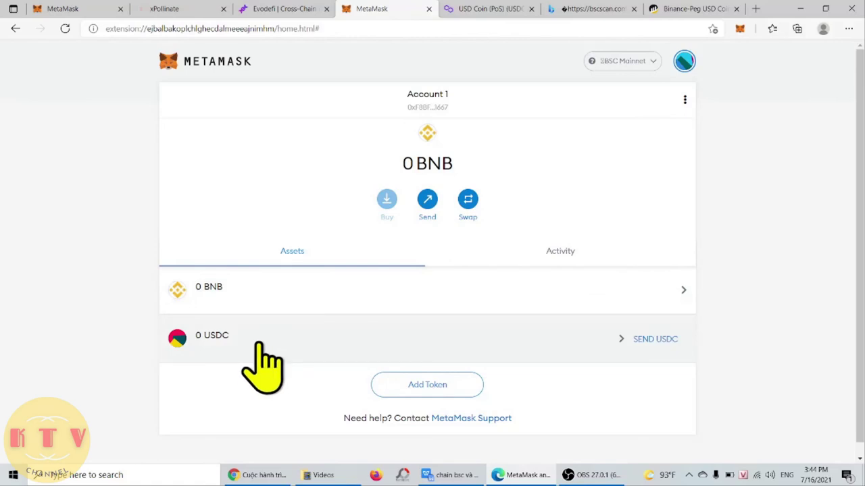
Review the xPollinate and EVOdefi bridges alongside the MetaMask assets and the explorer token pages
{"action": "left_click", "coordinate": [192, 8]}
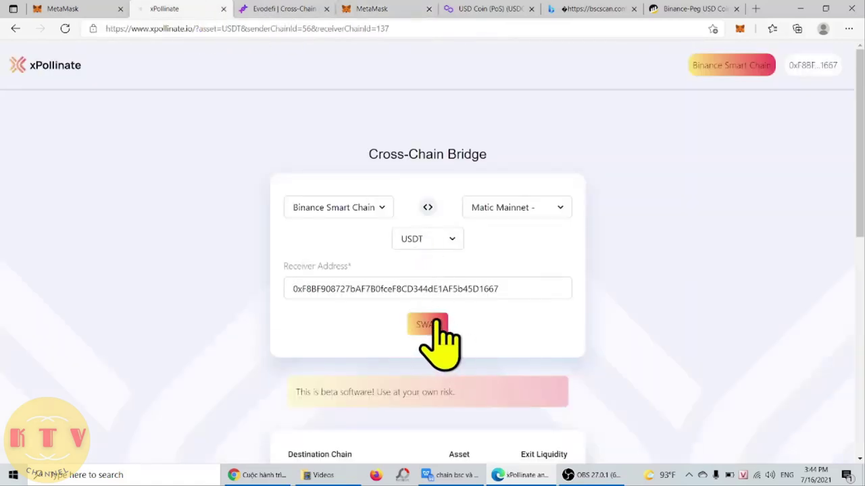
{"action": "left_click", "coordinate": [488, 10]}
{"action": "left_click", "coordinate": [408, 9]}
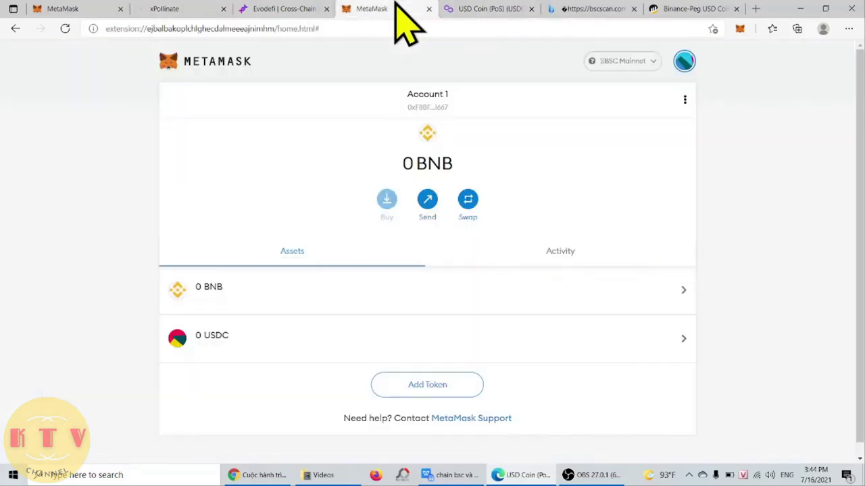
{"action": "left_click", "coordinate": [297, 8]}
{"action": "left_click", "coordinate": [372, 10]}
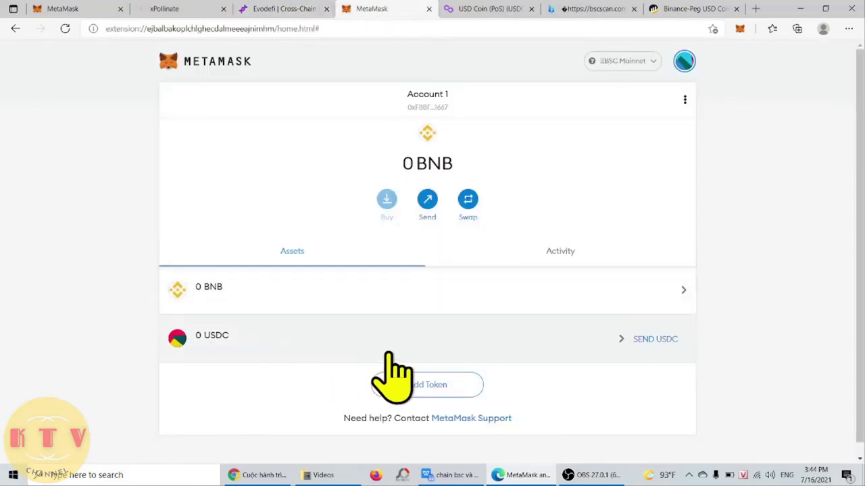
{"action": "left_click", "coordinate": [679, 8]}
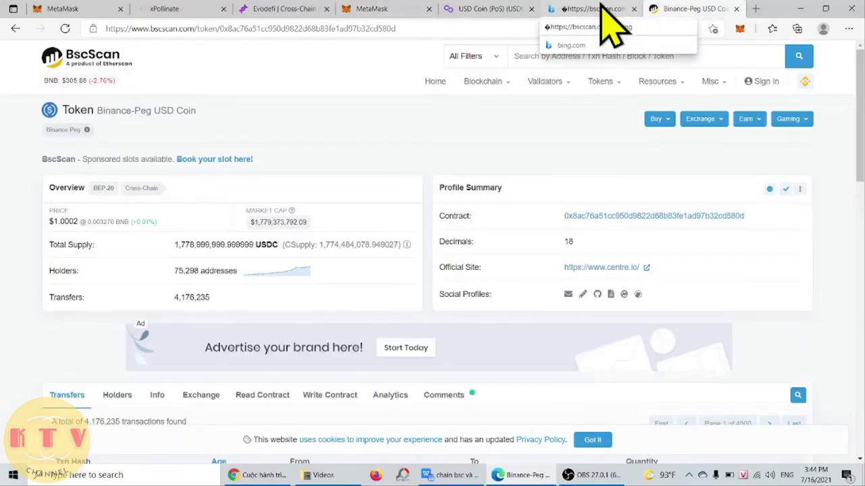
{"action": "left_click", "coordinate": [395, 9]}
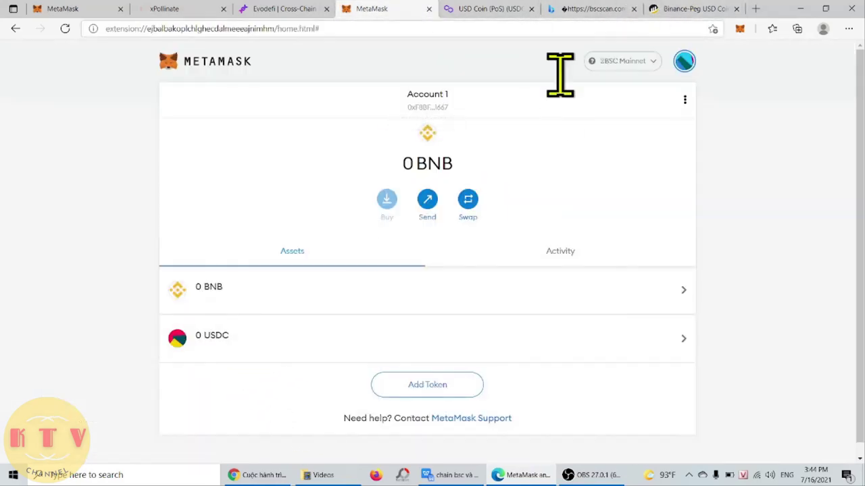
{"action": "left_click", "coordinate": [580, 10]}
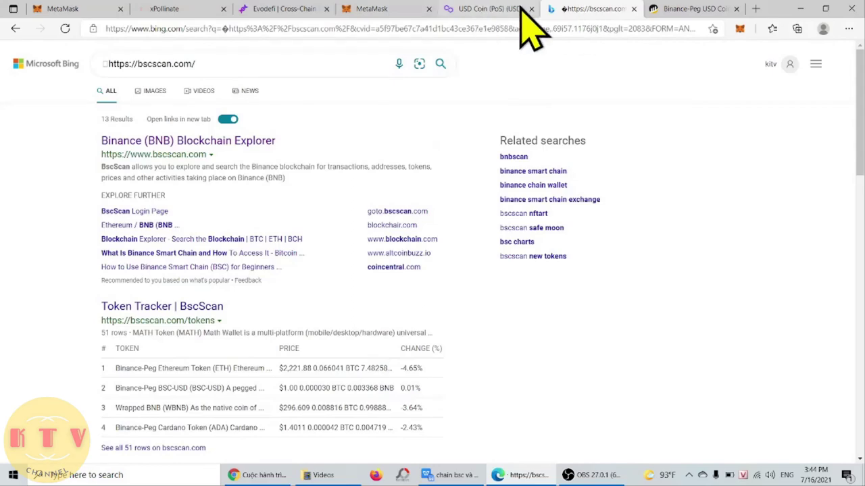
{"action": "left_click", "coordinate": [515, 12]}
{"action": "left_click", "coordinate": [615, 11]}
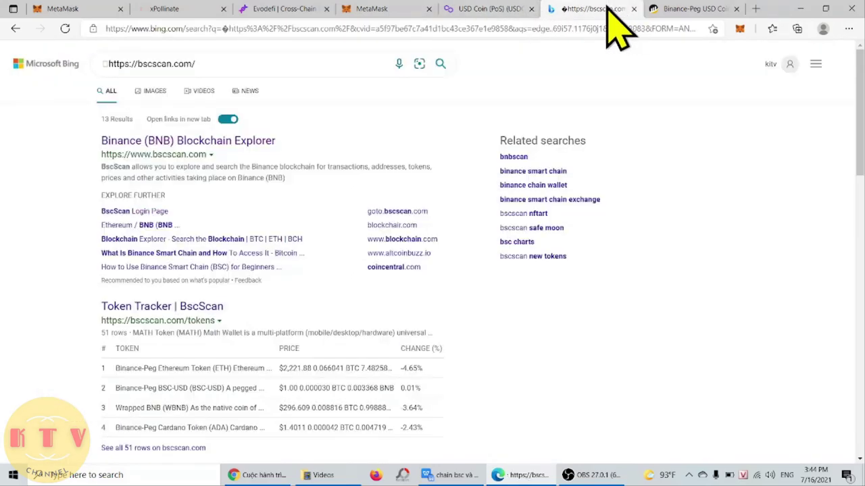
{"action": "left_click", "coordinate": [633, 9]}
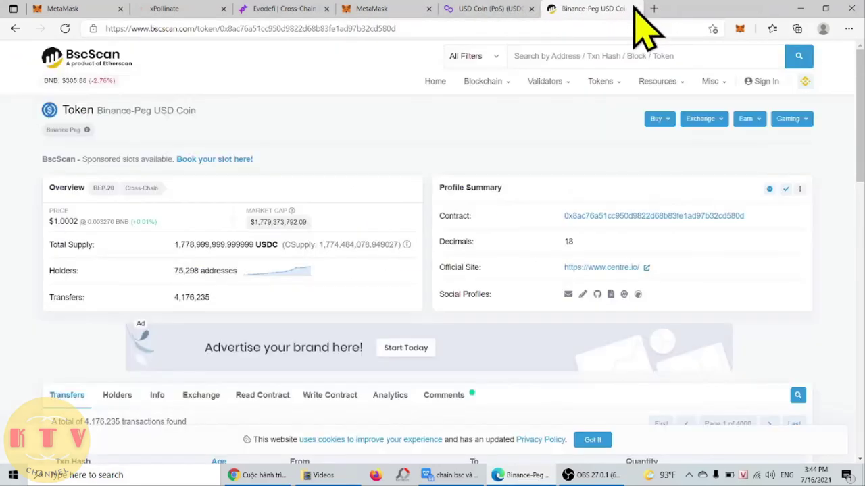
Compare the USD Coin token pages on Polygonscan and BscScan
{"action": "left_click", "coordinate": [513, 12]}
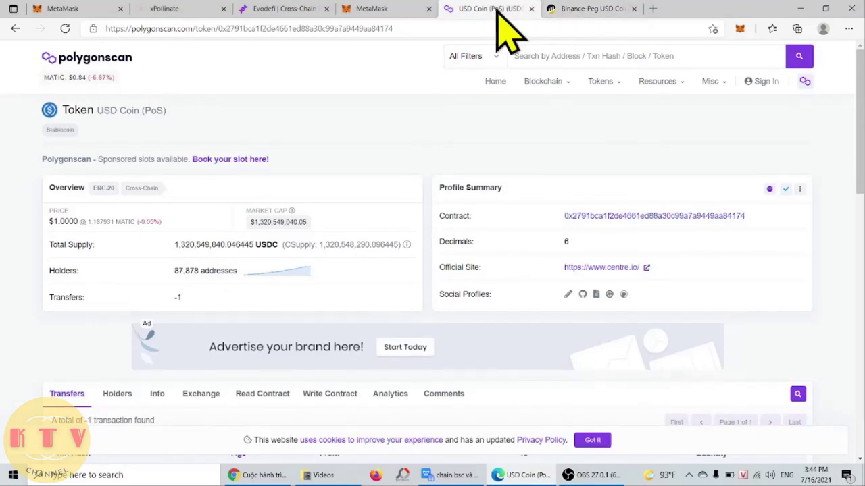
{"action": "left_click", "coordinate": [594, 9]}
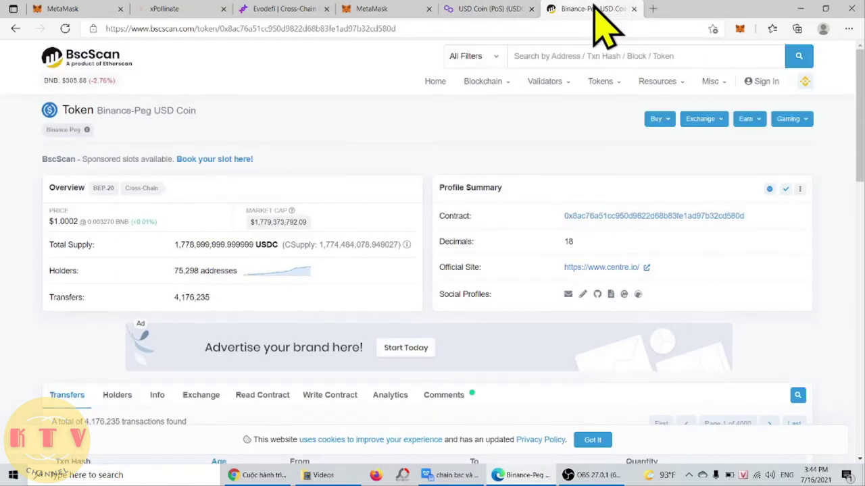
{"action": "left_click", "coordinate": [497, 11]}
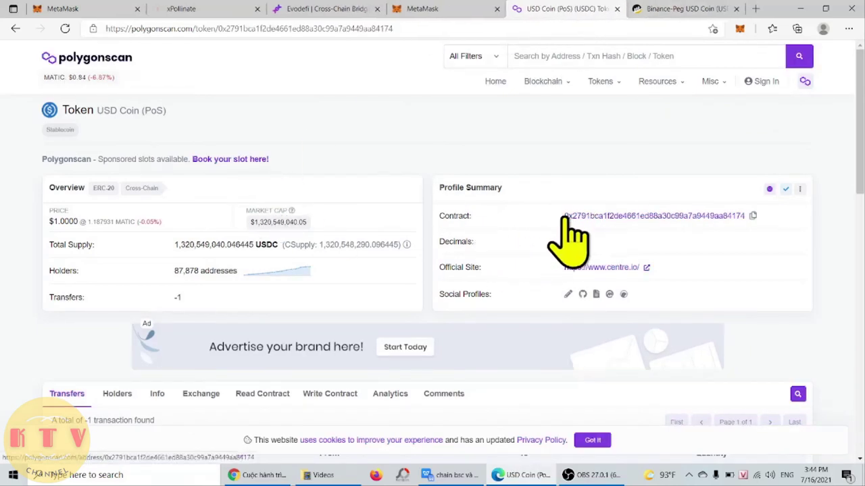
Switch the MetaMask wallet network to Matic Mainnet
{"action": "left_click", "coordinate": [436, 10]}
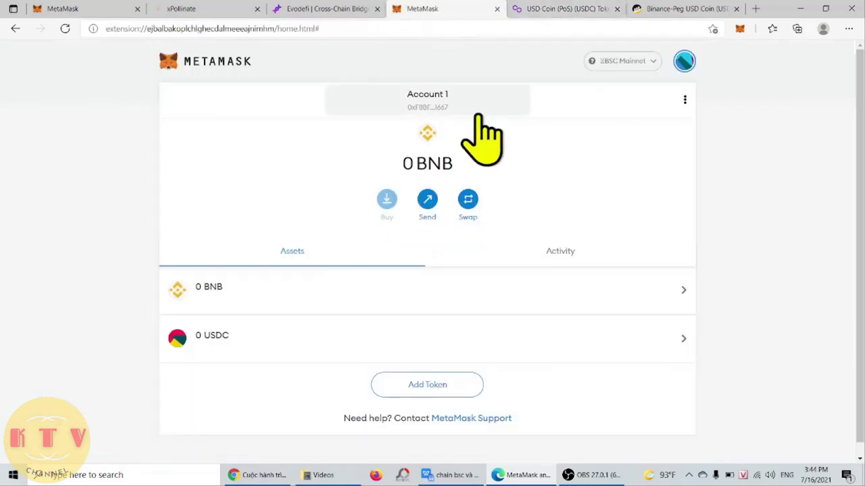
{"action": "left_click", "coordinate": [623, 61]}
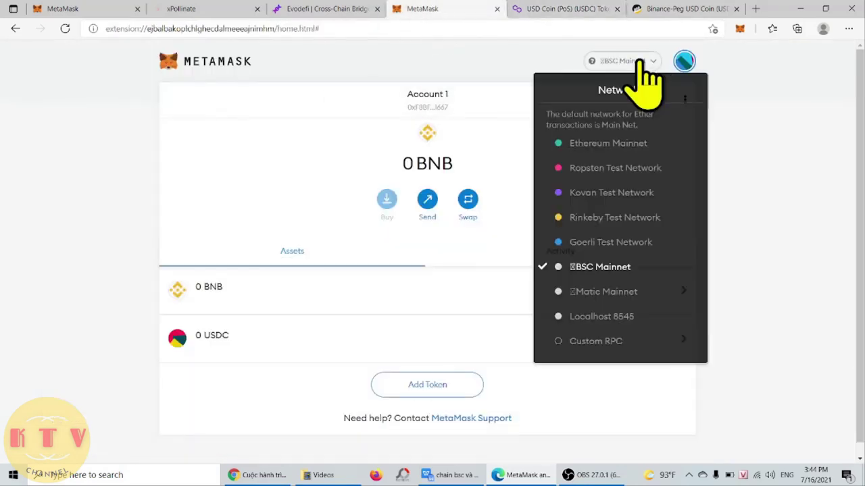
{"action": "left_click", "coordinate": [639, 291]}
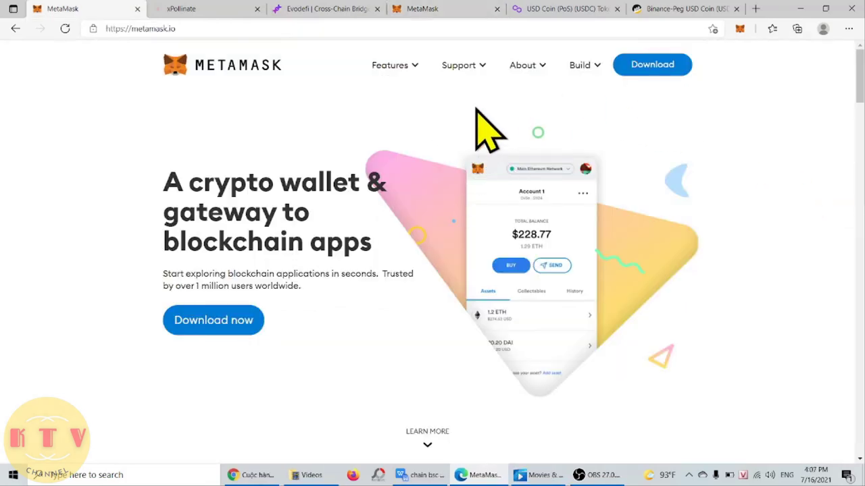
Return to the MetaMask wallet page and copy the address of Account 1
{"action": "left_click", "coordinate": [478, 8]}
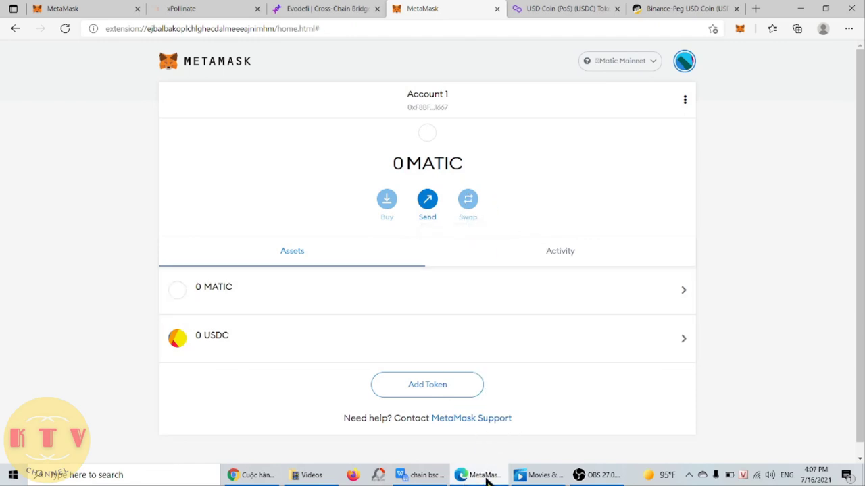
{"action": "mouse_move", "coordinate": [486, 478]}
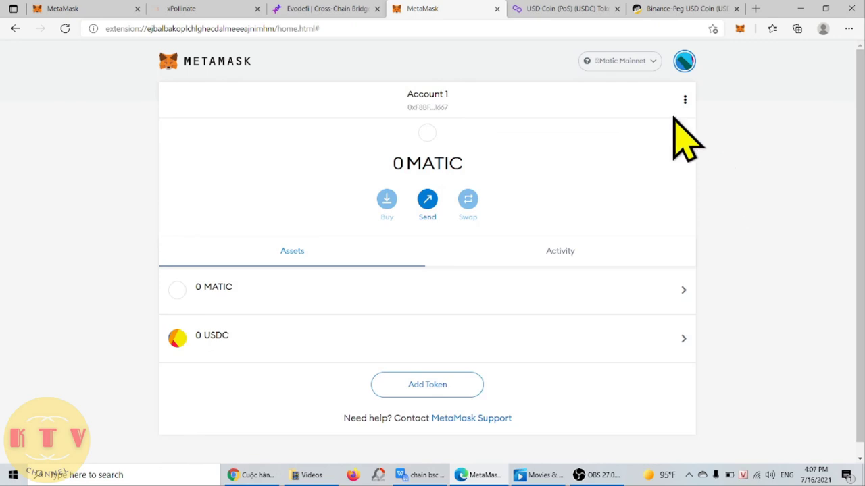
{"action": "left_click", "coordinate": [438, 103]}
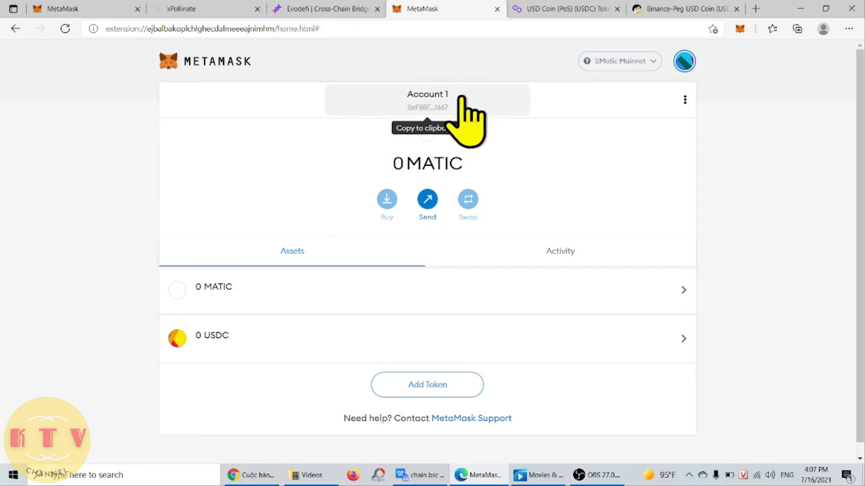
Go to the BscScan home page and look up the copied wallet address
{"action": "left_click", "coordinate": [690, 8]}
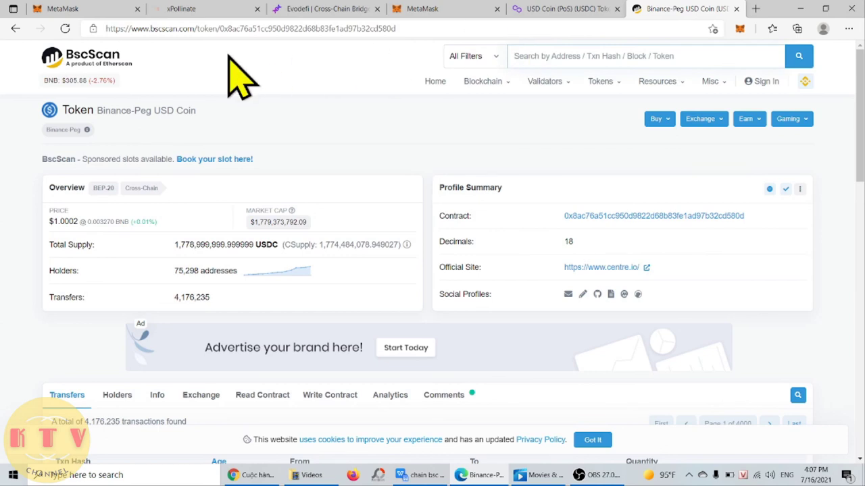
{"action": "left_click_drag", "start_coordinate": [198, 28], "coordinate": [451, 28]}
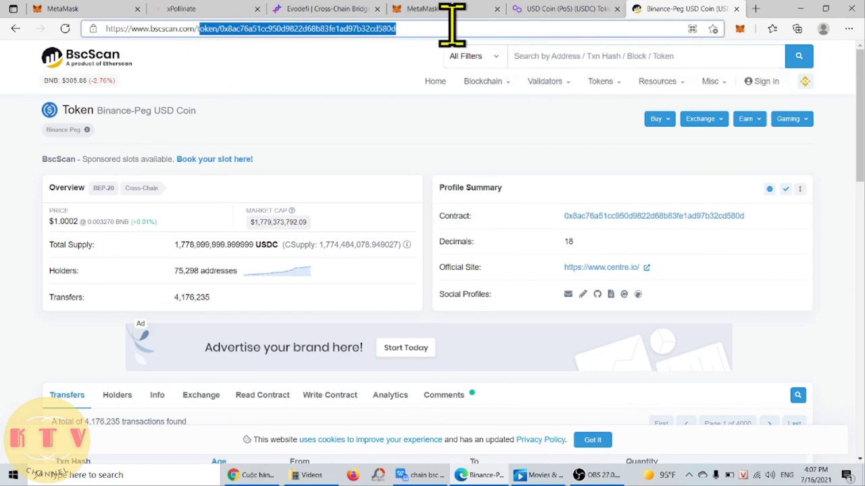
{"action": "key", "text": "BackSpace"}
{"action": "key", "text": "Return"}
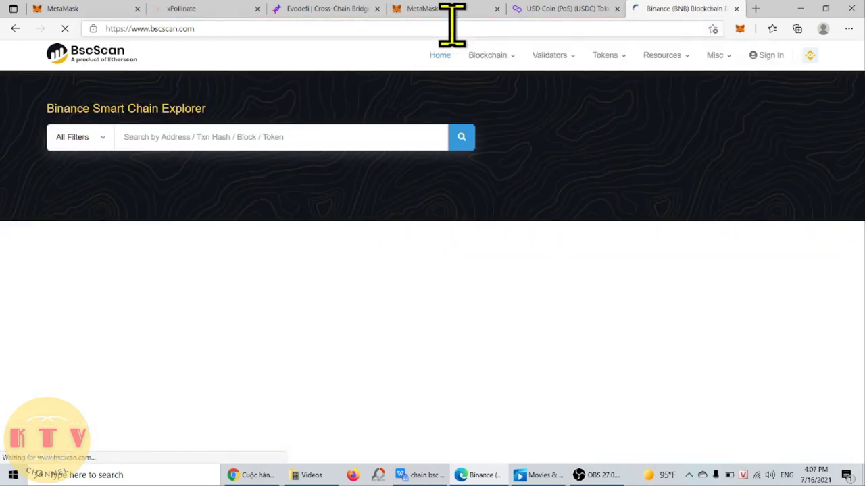
{"action": "right_click", "coordinate": [272, 131]}
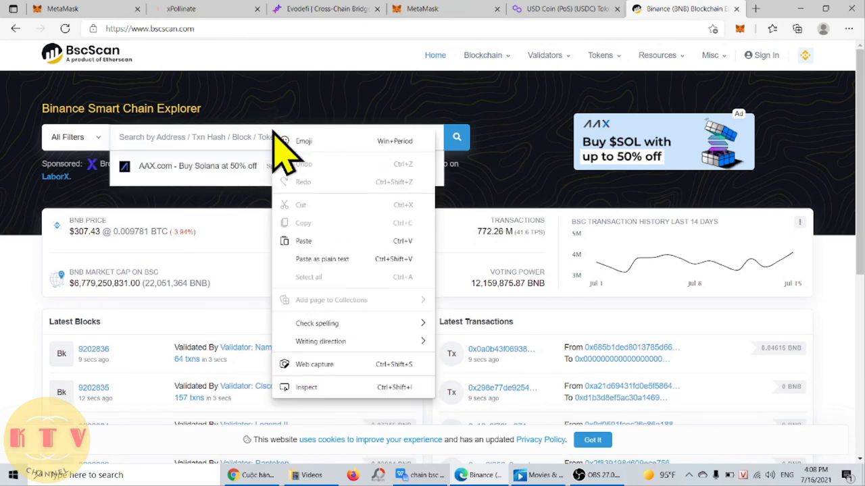
{"action": "left_click", "coordinate": [310, 243]}
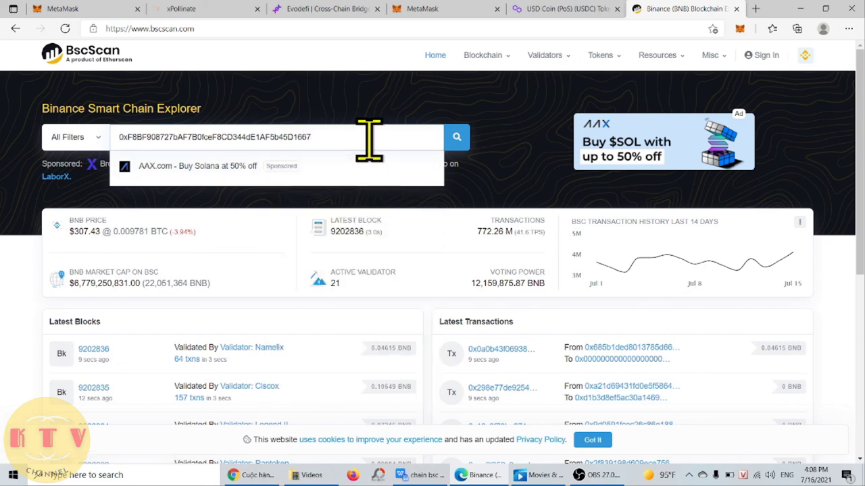
{"action": "left_click", "coordinate": [457, 140]}
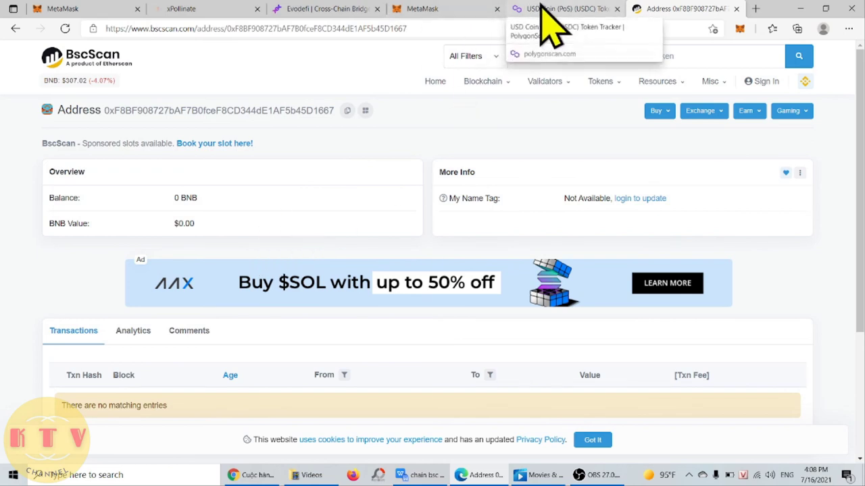
Go to the Polygonscan home page and look up the same copied wallet address
{"action": "left_click", "coordinate": [561, 9]}
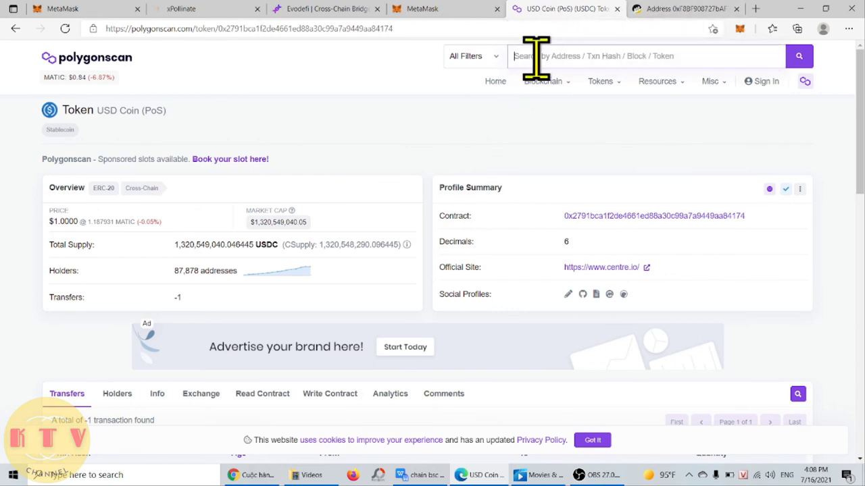
{"action": "left_click_drag", "start_coordinate": [198, 29], "coordinate": [455, 34]}
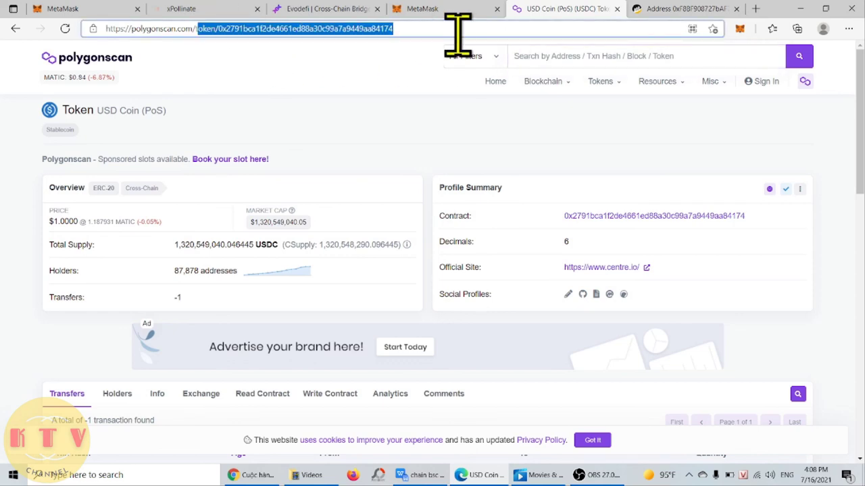
{"action": "key", "text": "BackSpace"}
{"action": "key", "text": "Return"}
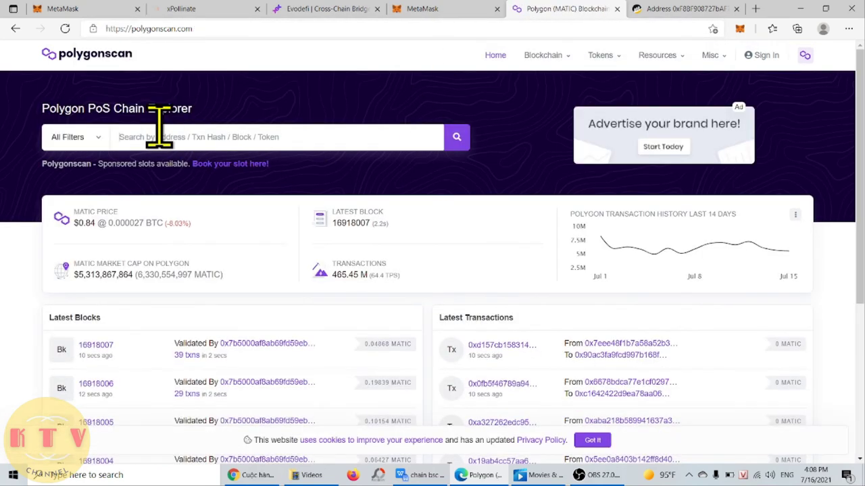
{"action": "left_click", "coordinate": [216, 28]}
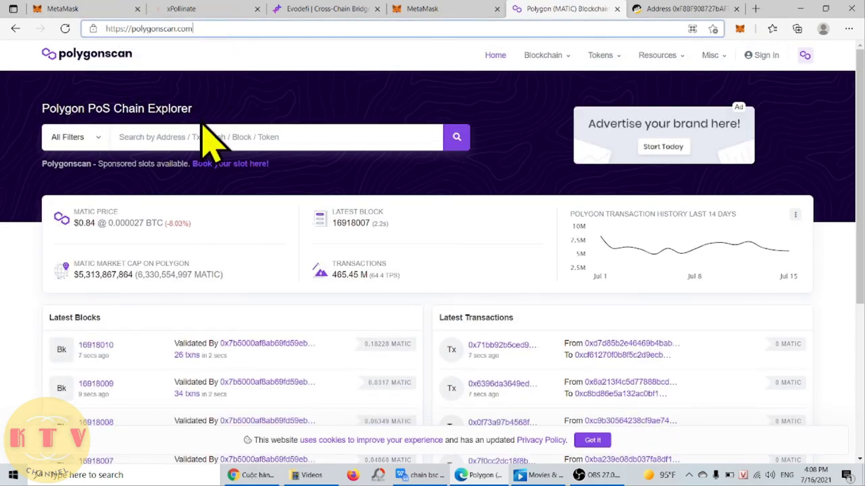
{"action": "left_click", "coordinate": [127, 139]}
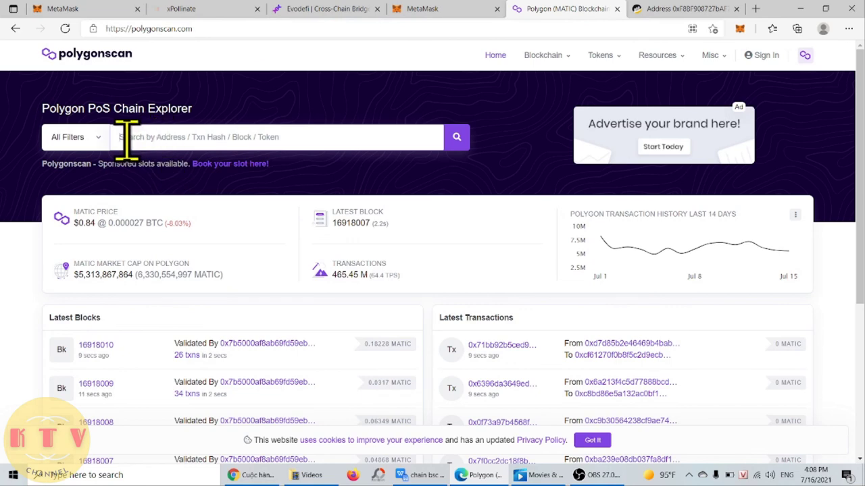
{"action": "right_click", "coordinate": [128, 139]}
{"action": "left_click", "coordinate": [188, 250]}
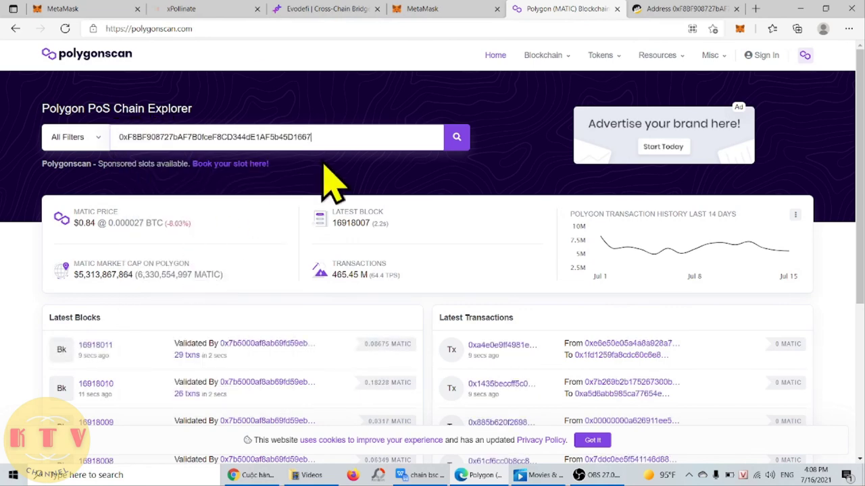
{"action": "key", "text": "Return"}
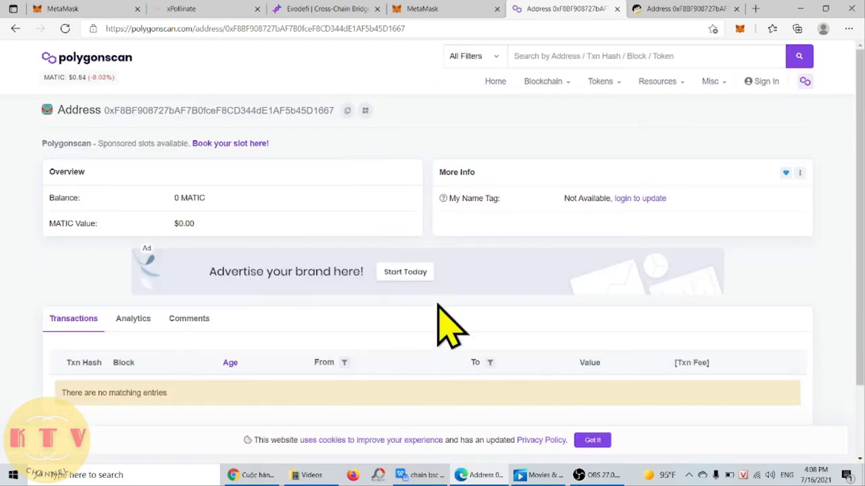
Examine the wallet's balance and transactions on Polygonscan, and return to the MetaMask account page
{"action": "scroll", "coordinate": [430, 341], "scroll_direction": "down", "scroll_amount": 2}
{"action": "scroll", "coordinate": [430, 338], "scroll_direction": "up", "scroll_amount": 1}
{"action": "scroll", "coordinate": [439, 344], "scroll_direction": "down", "scroll_amount": 1}
{"action": "scroll", "coordinate": [435, 347], "scroll_direction": "up", "scroll_amount": 2}
{"action": "scroll", "coordinate": [435, 348], "scroll_direction": "down", "scroll_amount": 2}
{"action": "scroll", "coordinate": [435, 347], "scroll_direction": "up", "scroll_amount": 2}
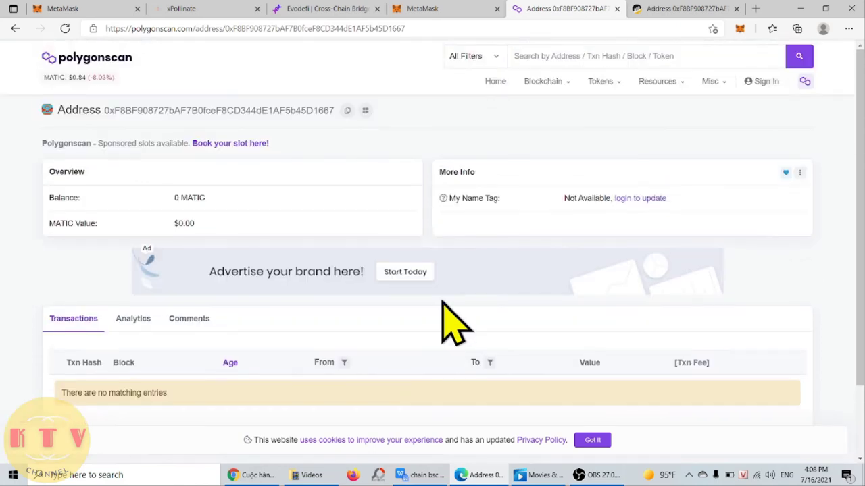
{"action": "left_click", "coordinate": [476, 6]}
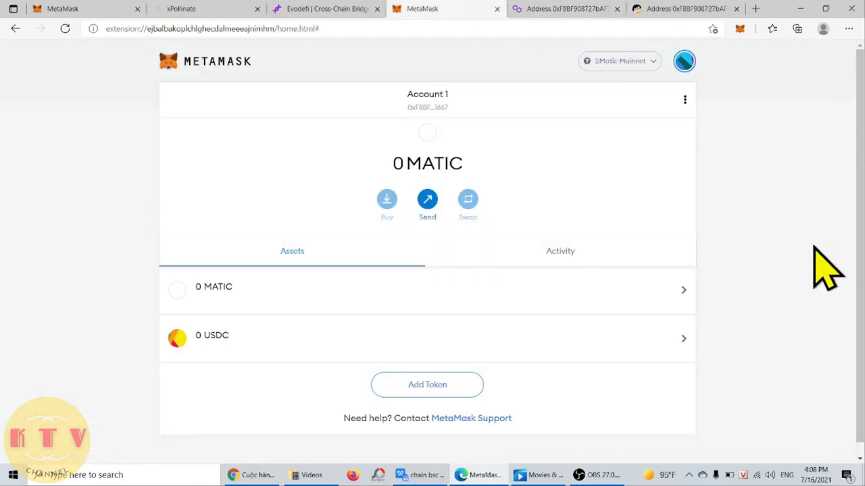